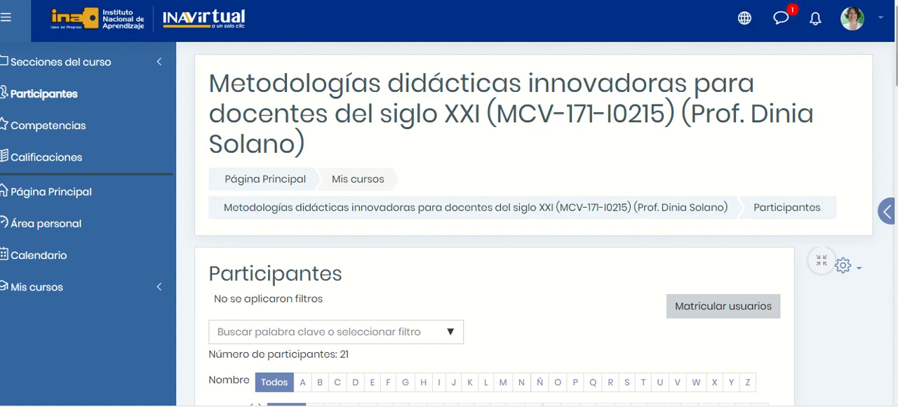
Open the Grupos management page for the course from its participants list.
{"action": "scroll", "coordinate": [533, 225], "scroll_direction": "down", "scroll_amount": 4}
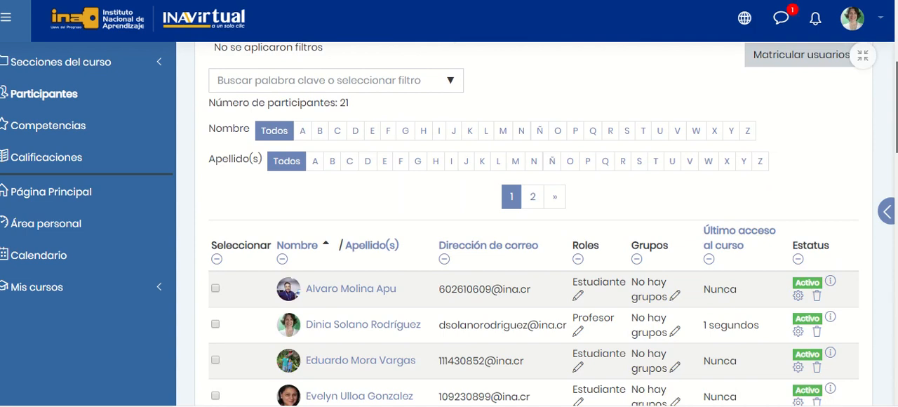
{"action": "scroll", "coordinate": [532, 225], "scroll_direction": "up", "scroll_amount": 3}
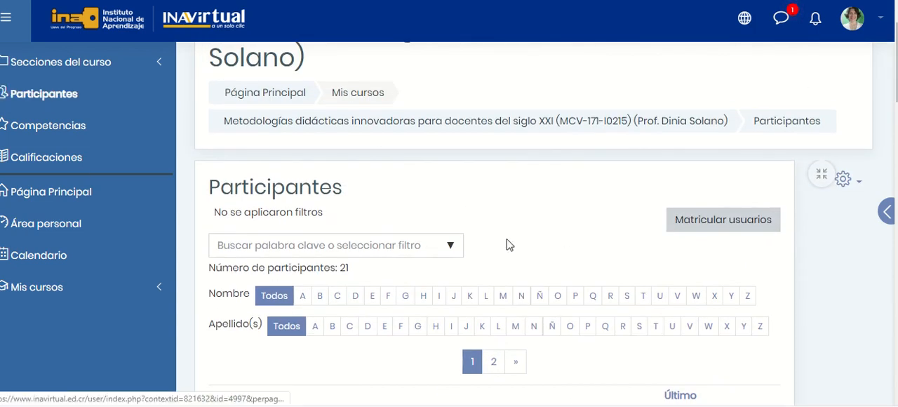
{"action": "left_click", "coordinate": [856, 183]}
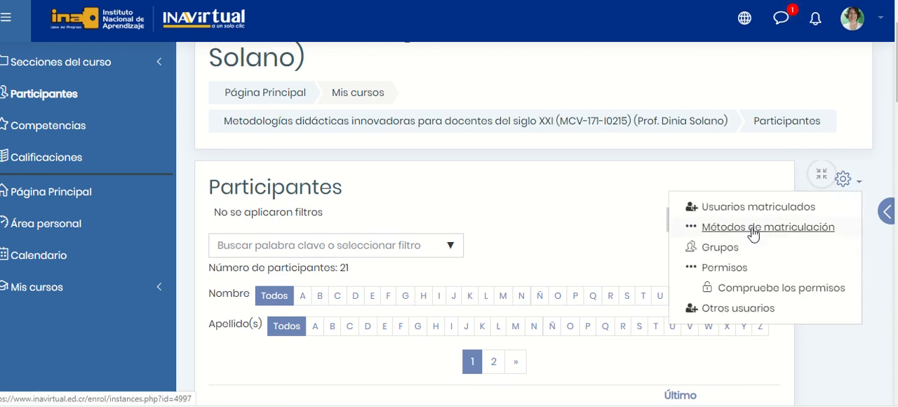
{"action": "left_click", "coordinate": [722, 248]}
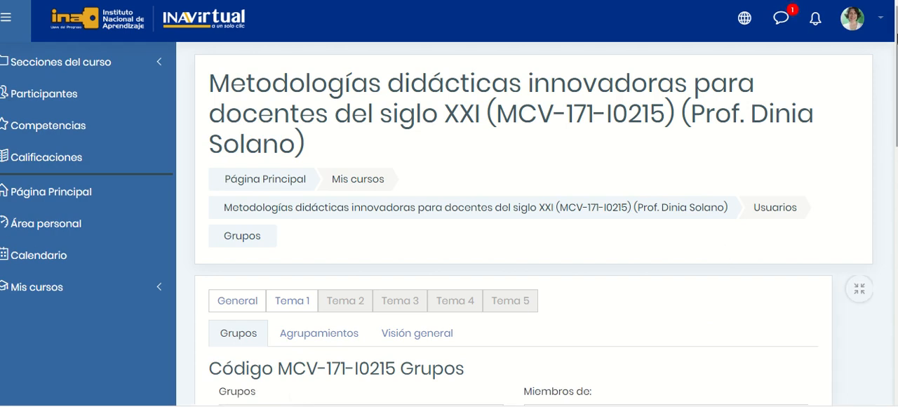
Start creating groups automatically for the course.
{"action": "scroll", "coordinate": [533, 225], "scroll_direction": "down", "scroll_amount": 4}
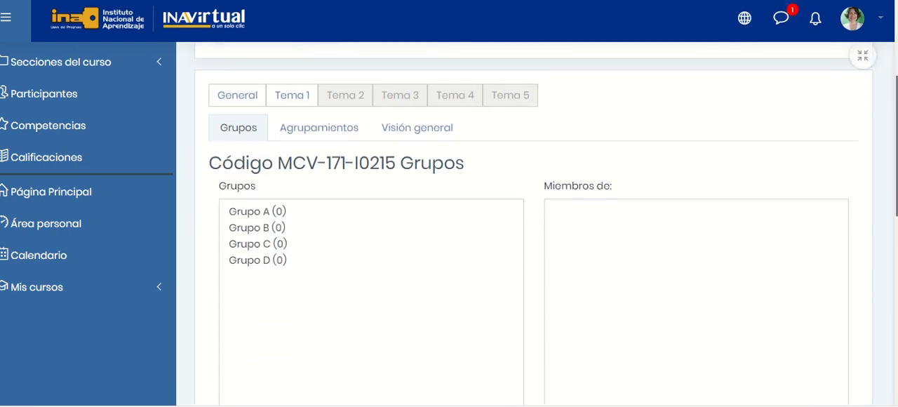
{"action": "mouse_move", "coordinate": [897, 155]}
{"action": "left_mouse_down"}
{"action": "mouse_move", "coordinate": [896, 184]}
{"action": "mouse_move", "coordinate": [896, 158]}
{"action": "left_mouse_up"}
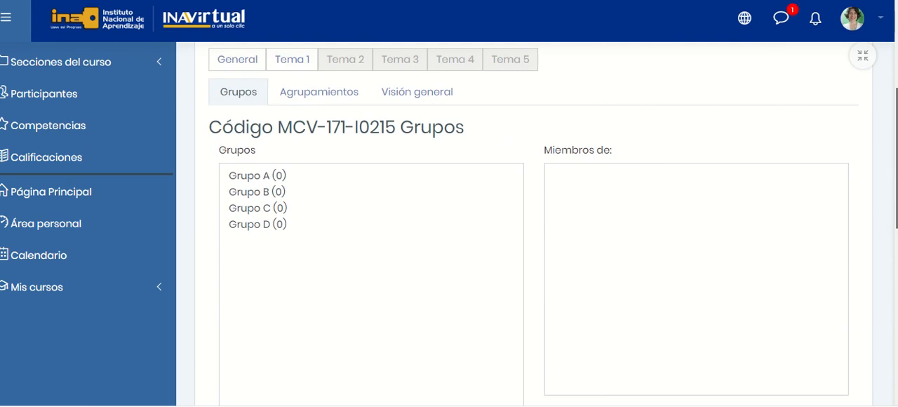
{"action": "scroll", "coordinate": [430, 234], "scroll_direction": "down", "scroll_amount": 5}
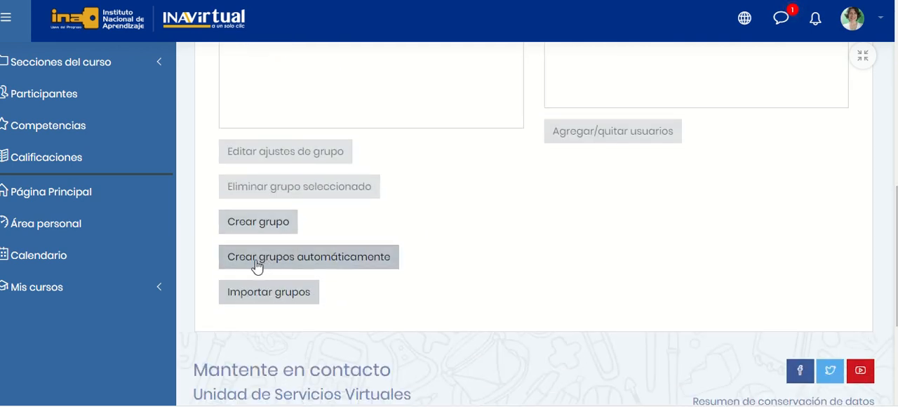
{"action": "left_click", "coordinate": [324, 261]}
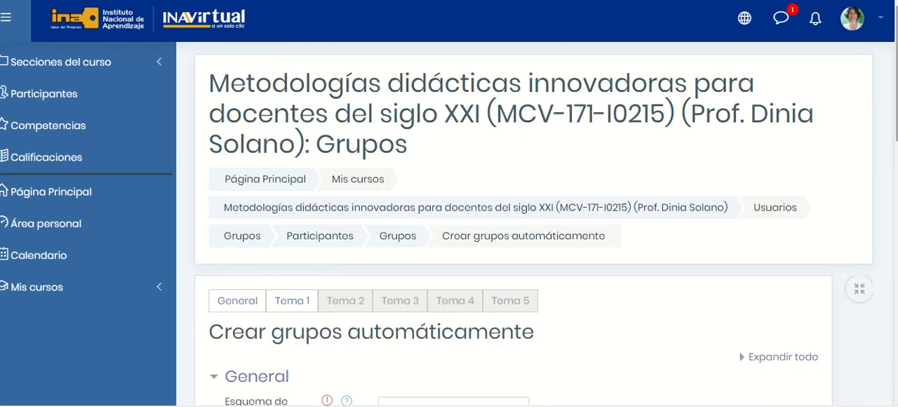
Set the group naming scheme to "Grupo @" and the number of groups to 4.
{"action": "scroll", "coordinate": [533, 225], "scroll_direction": "down", "scroll_amount": 4}
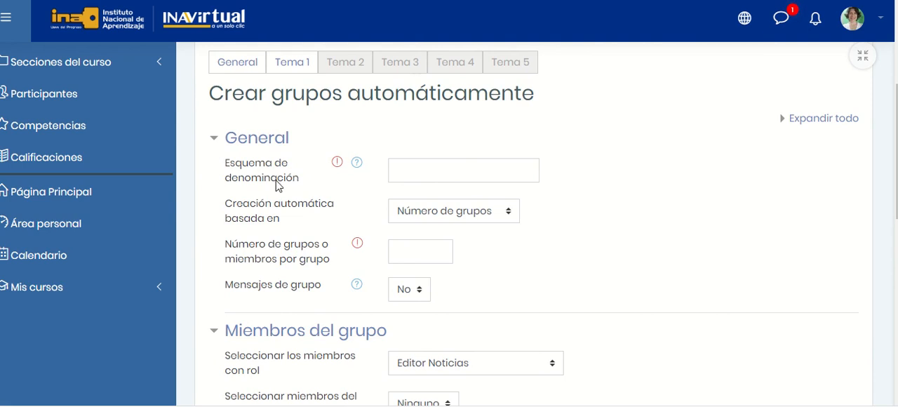
{"action": "left_click", "coordinate": [453, 173]}
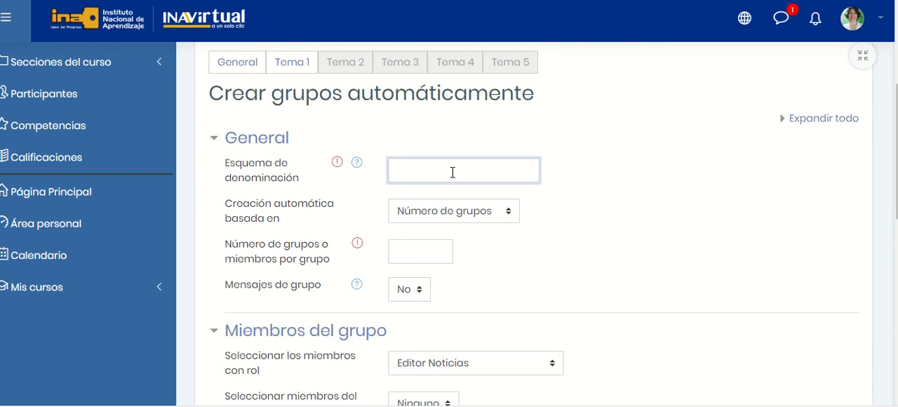
{"action": "type", "text": "Grupo @"}
{"action": "key", "text": "BackSpace"}
{"action": "type", "text": "#"}
{"action": "key", "text": "BackSpace"}
{"action": "type", "text": "@"}
{"action": "left_click", "coordinate": [423, 253]}
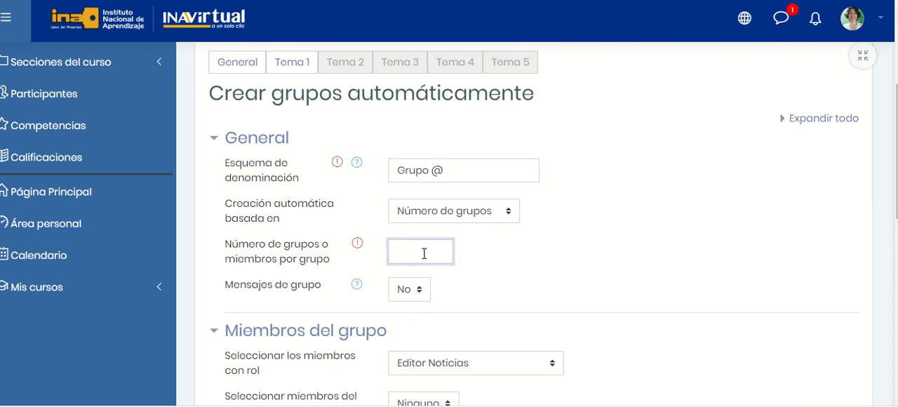
{"action": "type", "text": "4"}
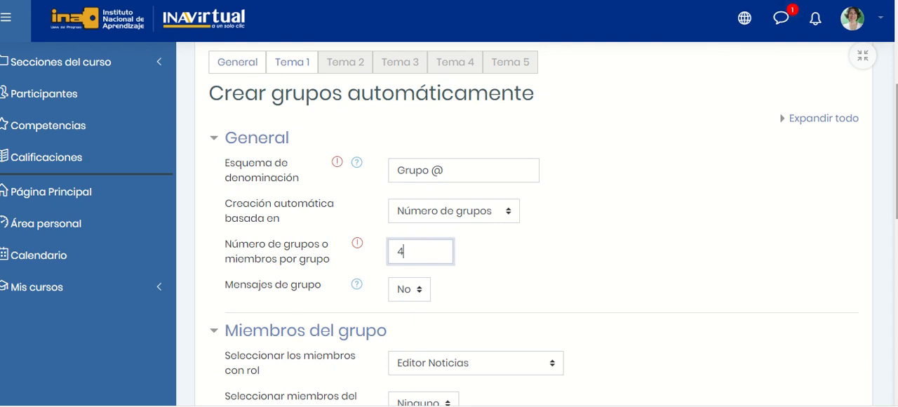
Limit the group members to the Estudiante role, keeping the source group as Ninguno, and request a preview of the groups.
{"action": "scroll", "coordinate": [552, 226], "scroll_direction": "down", "scroll_amount": 2}
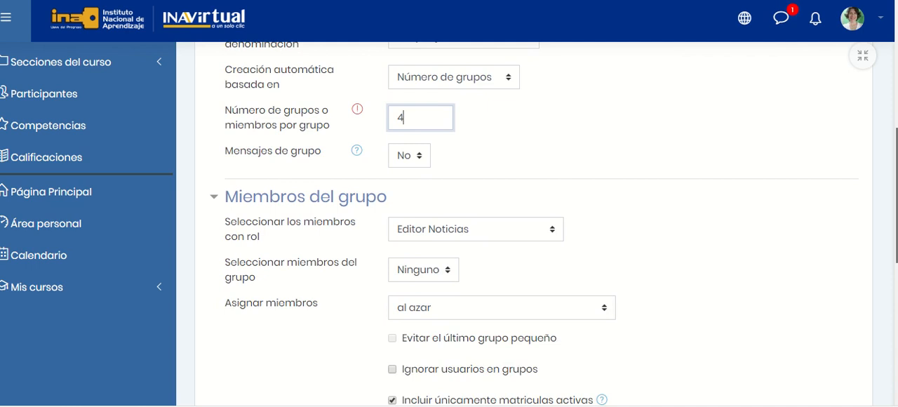
{"action": "scroll", "coordinate": [534, 223], "scroll_direction": "down", "scroll_amount": 1}
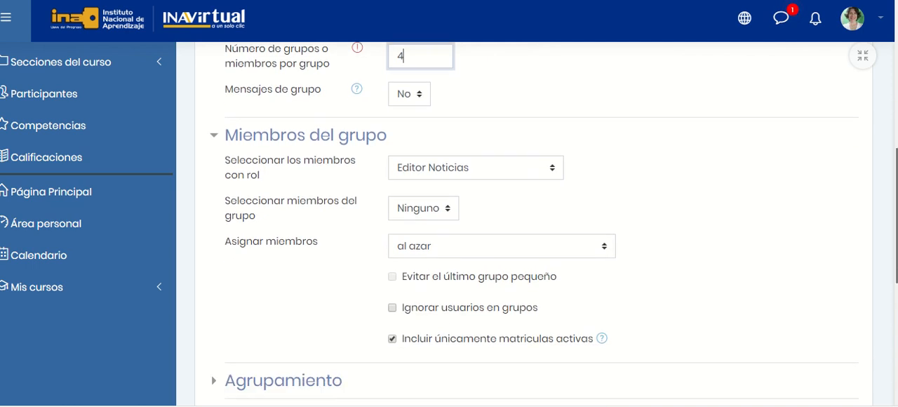
{"action": "scroll", "coordinate": [540, 224], "scroll_direction": "down", "scroll_amount": 1}
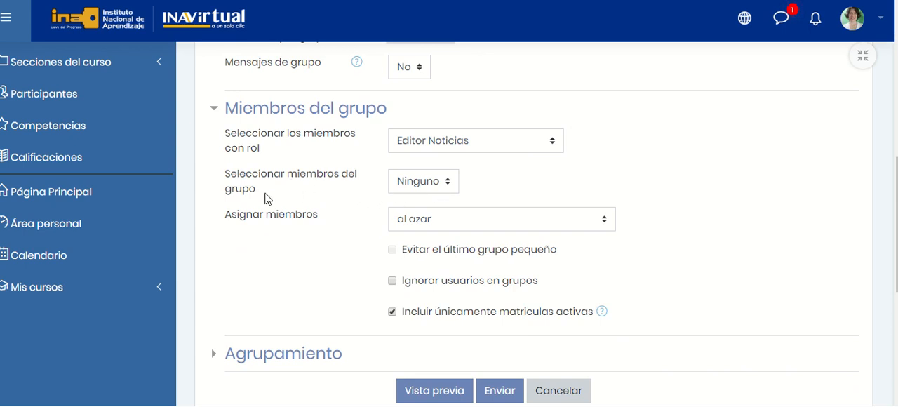
{"action": "left_click", "coordinate": [453, 187]}
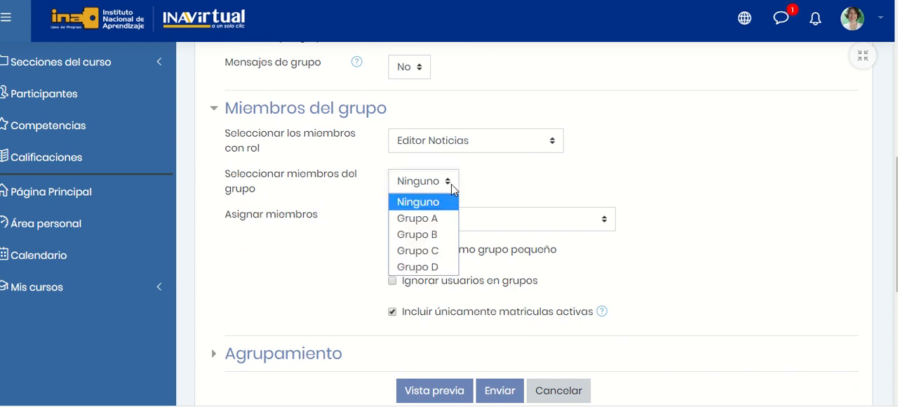
{"action": "left_click", "coordinate": [453, 187]}
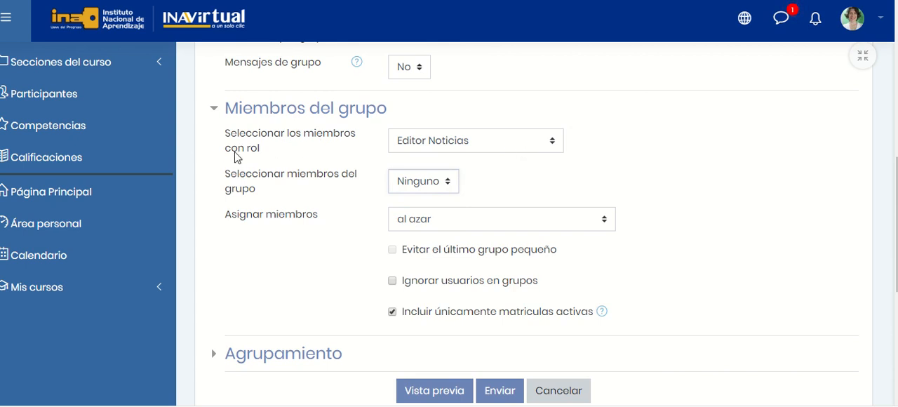
{"action": "left_click", "coordinate": [550, 144]}
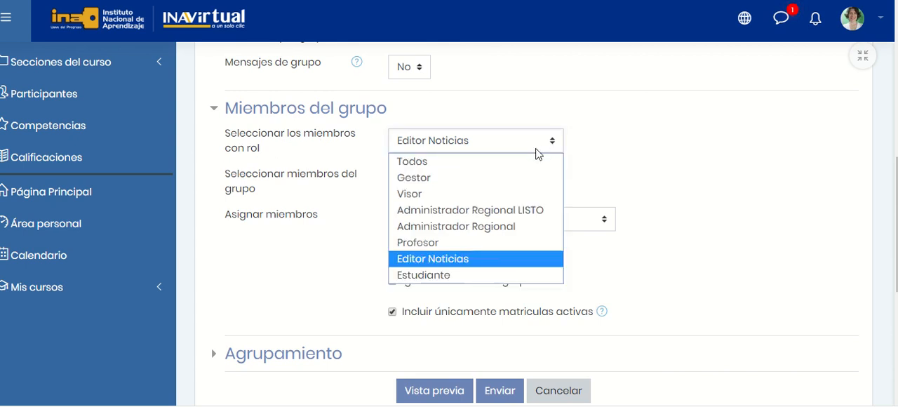
{"action": "left_click", "coordinate": [465, 276]}
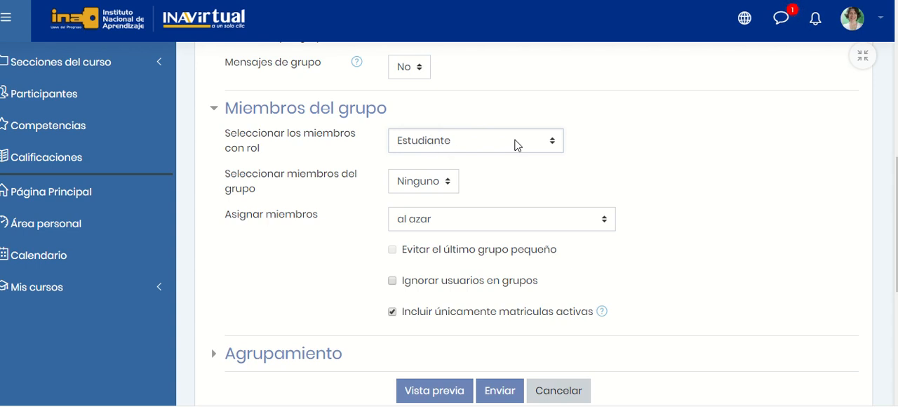
{"action": "scroll", "coordinate": [895, 210], "scroll_direction": "down", "scroll_amount": 1}
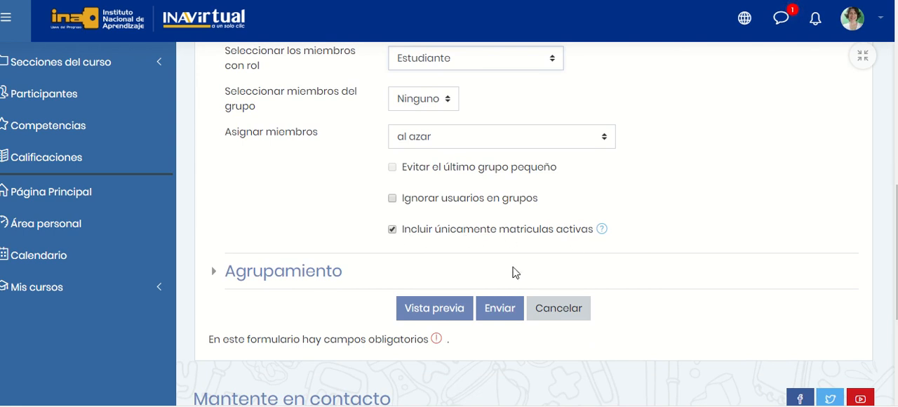
{"action": "left_click", "coordinate": [434, 309]}
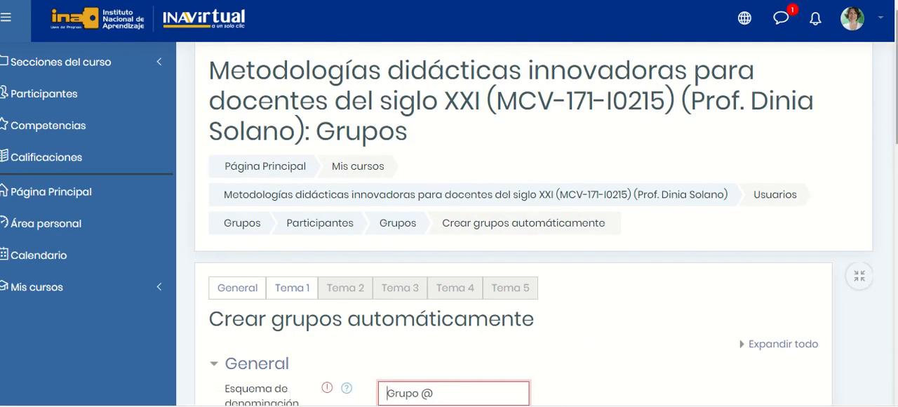
Change the naming scheme to "Grupo #" and preview the groups again.
{"action": "scroll", "coordinate": [533, 280], "scroll_direction": "down", "scroll_amount": 3}
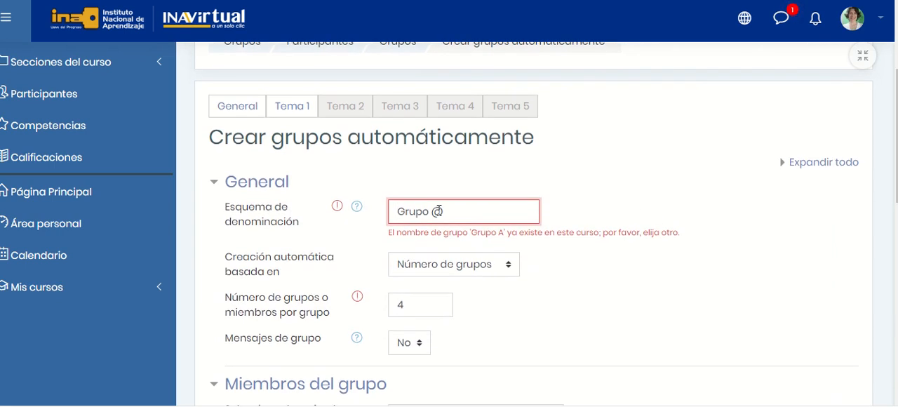
{"action": "left_click", "coordinate": [454, 209]}
{"action": "key", "text": "BackSpace"}
{"action": "type", "text": "#"}
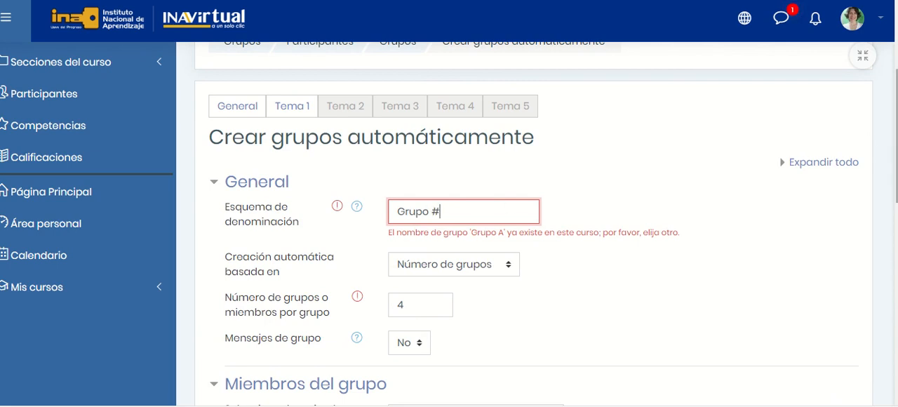
{"action": "scroll", "coordinate": [533, 223], "scroll_direction": "down", "scroll_amount": 1}
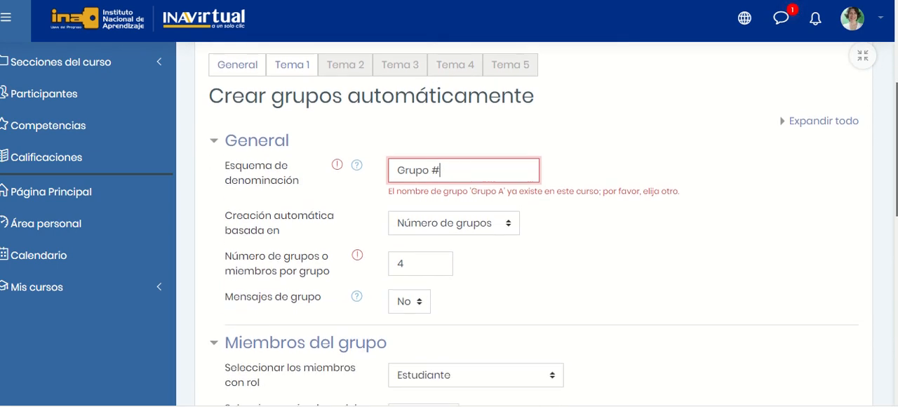
{"action": "scroll", "coordinate": [432, 203], "scroll_direction": "down", "scroll_amount": 5}
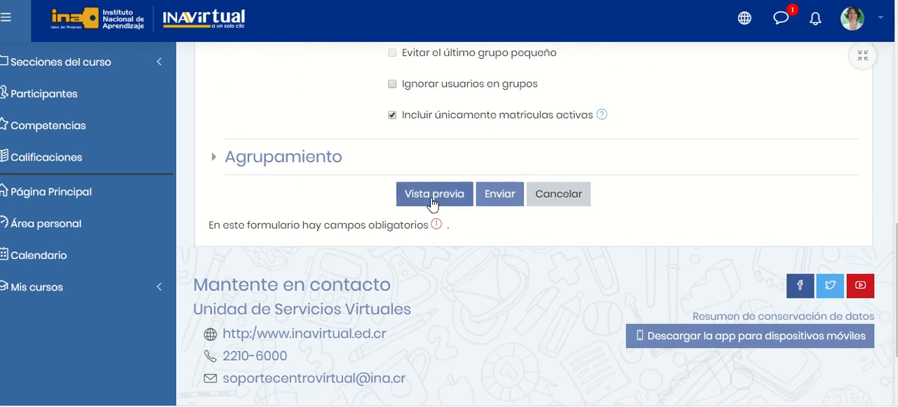
{"action": "left_click", "coordinate": [432, 203]}
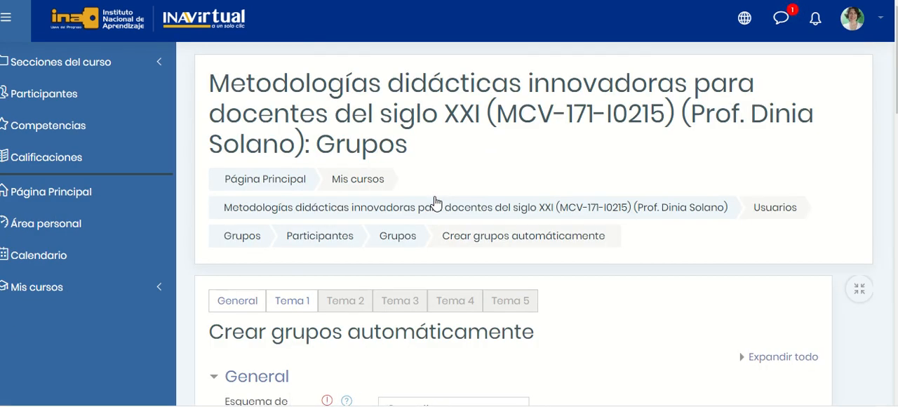
Review the previewed groups with their assigned members and submit the form to create them.
{"action": "scroll", "coordinate": [435, 203], "scroll_direction": "down", "scroll_amount": 3}
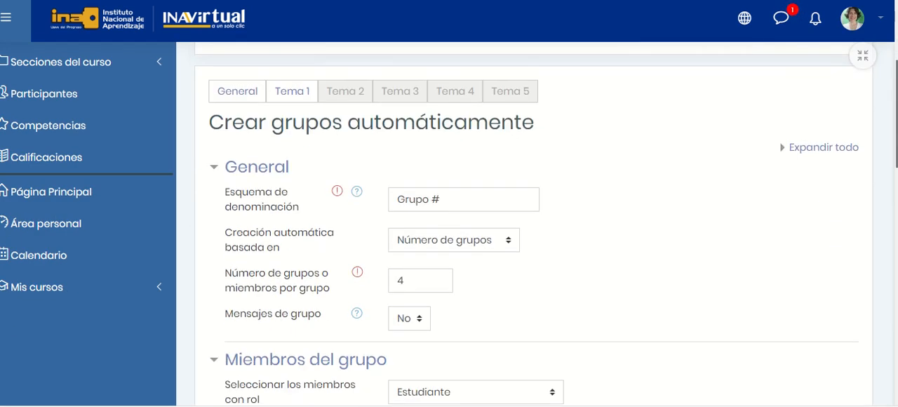
{"action": "scroll", "coordinate": [533, 225], "scroll_direction": "down", "scroll_amount": 7}
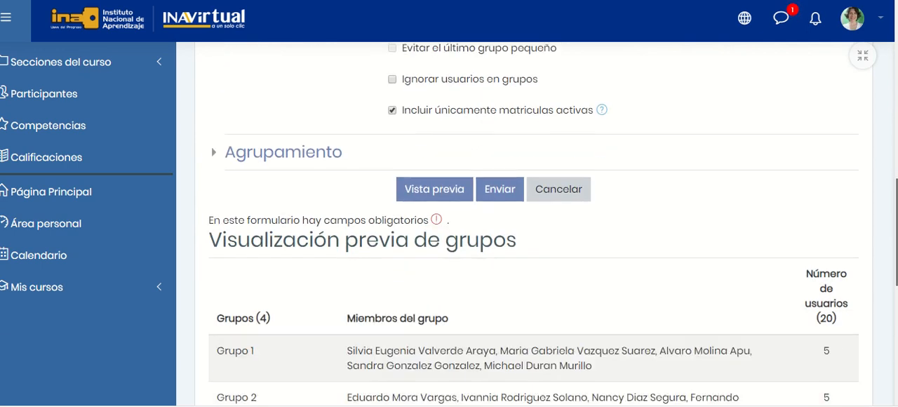
{"action": "scroll", "coordinate": [533, 225], "scroll_direction": "down", "scroll_amount": 3}
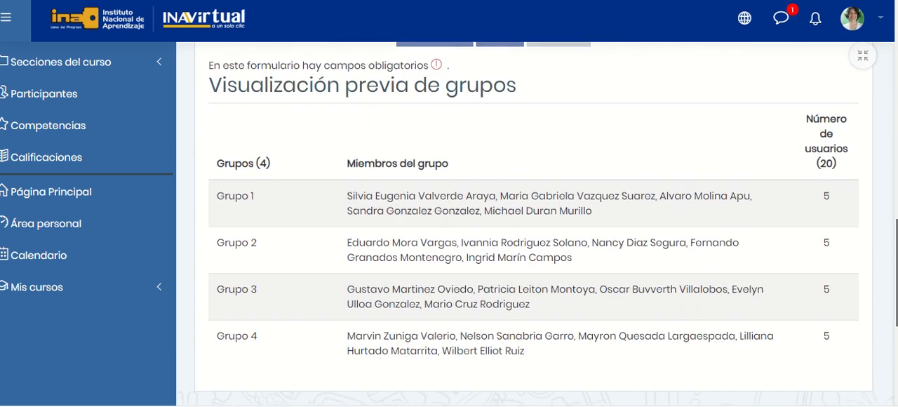
{"action": "scroll", "coordinate": [533, 224], "scroll_direction": "down", "scroll_amount": 1}
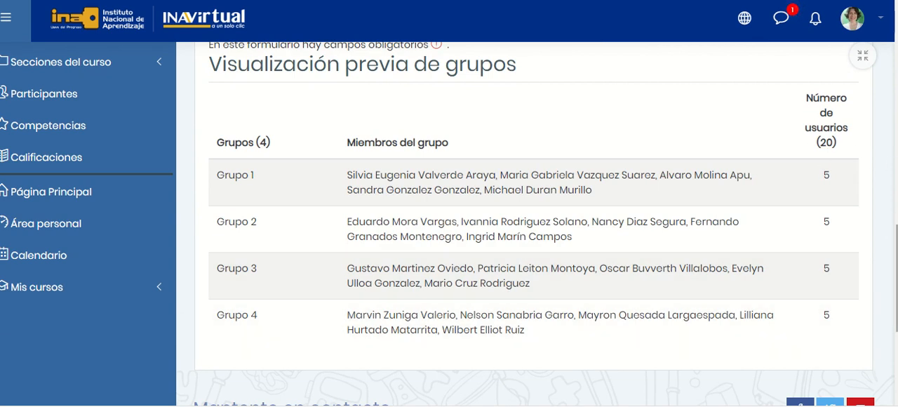
{"action": "scroll", "coordinate": [533, 224], "scroll_direction": "down", "scroll_amount": 3}
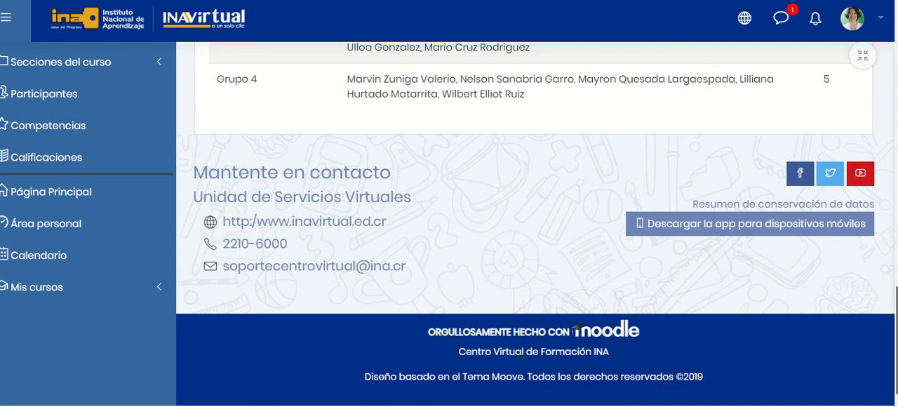
{"action": "scroll", "coordinate": [533, 224], "scroll_direction": "up", "scroll_amount": 5}
{"action": "scroll", "coordinate": [646, 165], "scroll_direction": "up", "scroll_amount": 3}
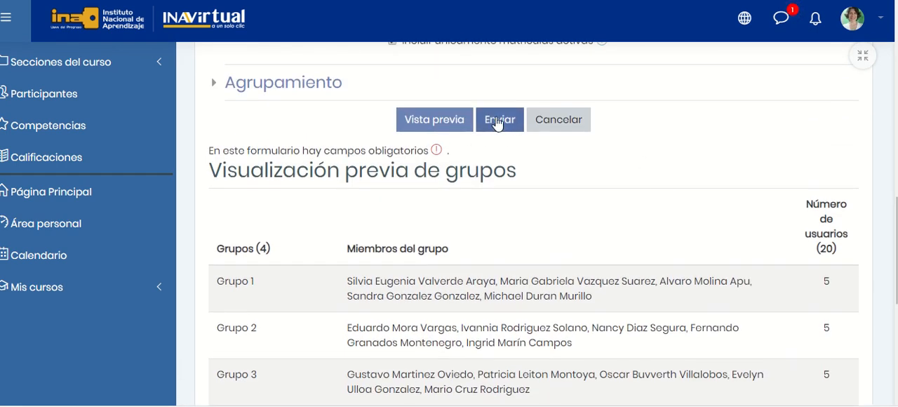
{"action": "left_click", "coordinate": [496, 123]}
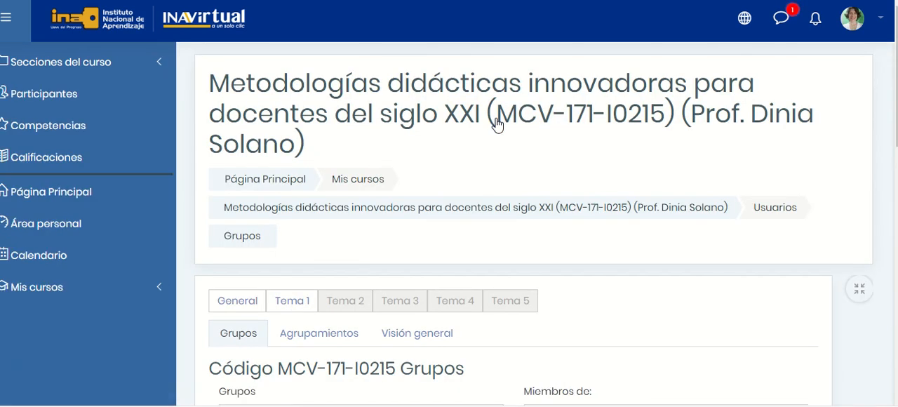
View the members assigned to Grupo 1 and Grupo 2 in the course's group list.
{"action": "scroll", "coordinate": [533, 225], "scroll_direction": "down", "scroll_amount": 4}
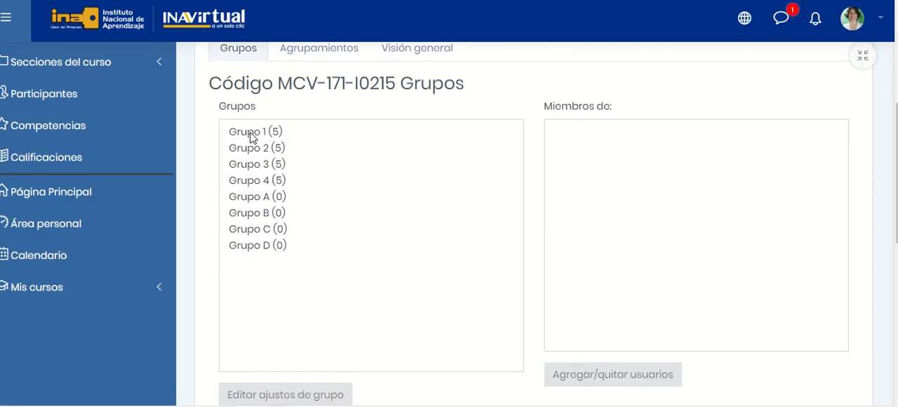
{"action": "left_click", "coordinate": [250, 136]}
{"action": "left_click", "coordinate": [252, 152]}
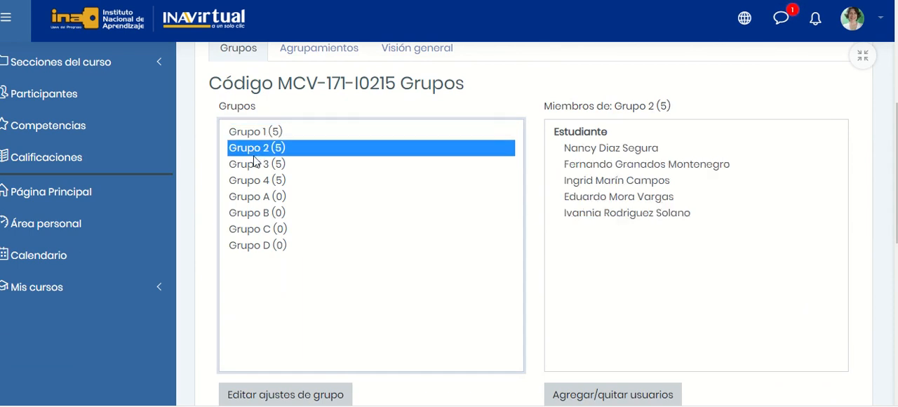
View the members assigned to Grupo 3 and Grupo 4, and check Grupo A through Grupo D for members.
{"action": "left_click", "coordinate": [252, 164]}
{"action": "left_click", "coordinate": [253, 181]}
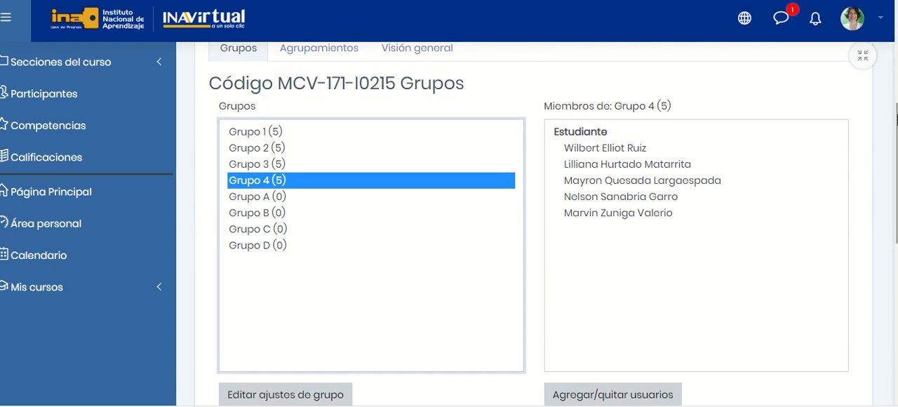
{"action": "scroll", "coordinate": [399, 257], "scroll_direction": "down", "scroll_amount": 1}
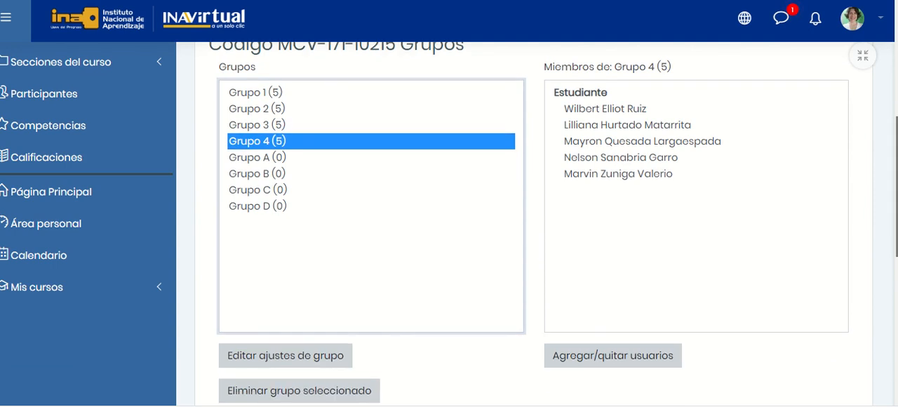
{"action": "left_click", "coordinate": [259, 158]}
{"action": "left_click", "coordinate": [259, 174]}
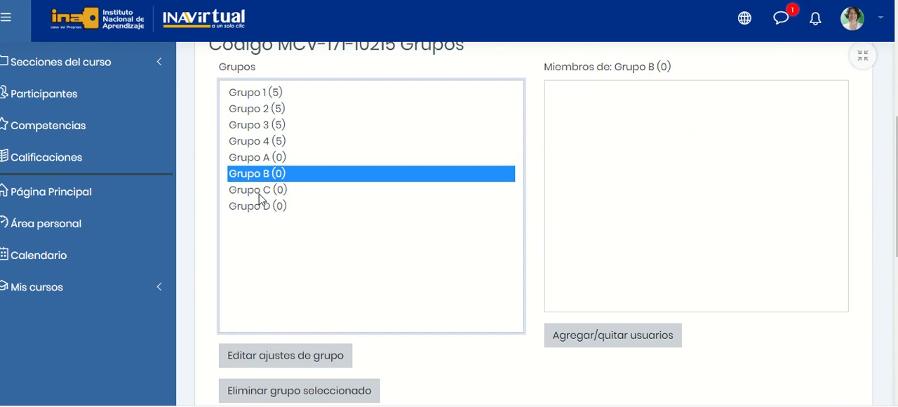
{"action": "left_click", "coordinate": [260, 191]}
{"action": "left_click", "coordinate": [260, 207]}
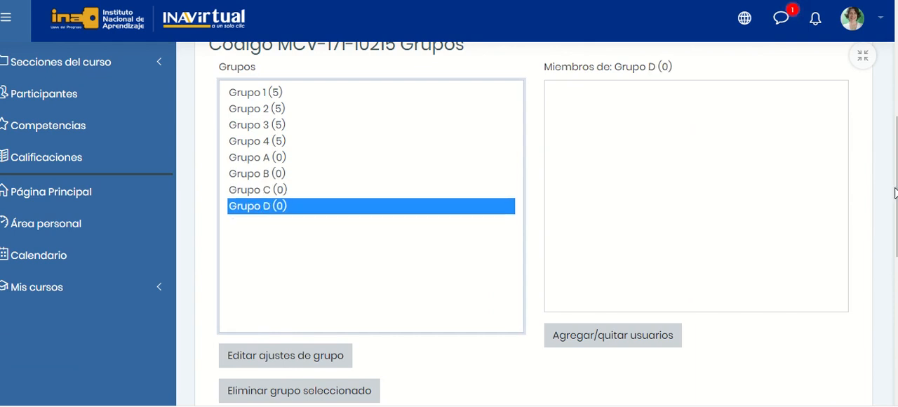
Delete Grupo A, Grupo B, Grupo C and Grupo D from the course together and confirm their removal.
{"action": "scroll", "coordinate": [553, 224], "scroll_direction": "down", "scroll_amount": 1}
{"action": "scroll", "coordinate": [533, 224], "scroll_direction": "down", "scroll_amount": 1}
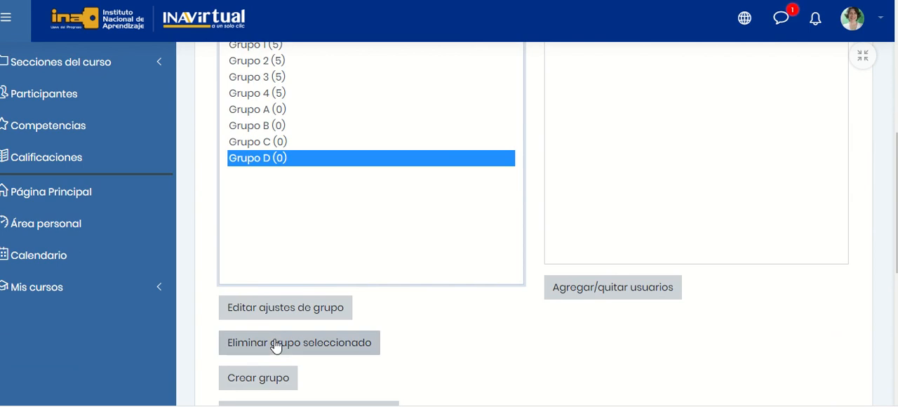
{"action": "left_click", "coordinate": [265, 110], "text": "shift"}
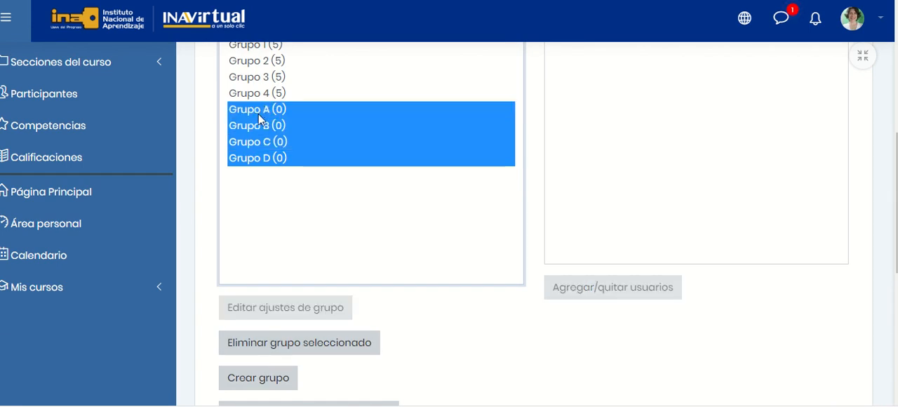
{"action": "left_click", "coordinate": [301, 343]}
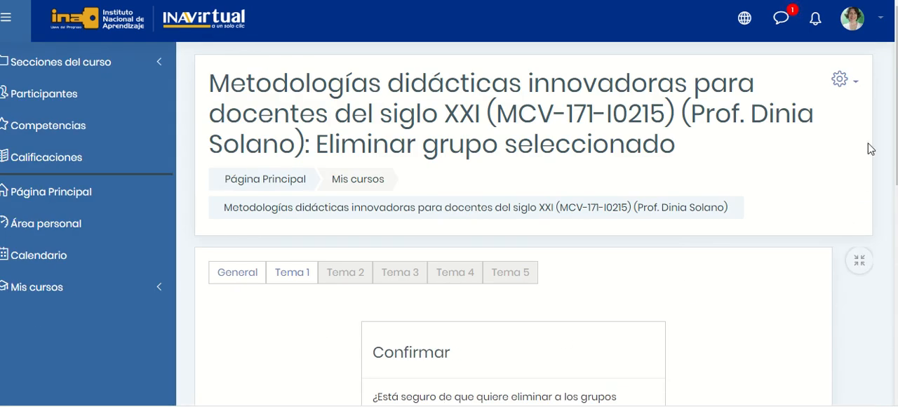
{"action": "left_click_drag", "start_coordinate": [895, 105], "coordinate": [893, 244]}
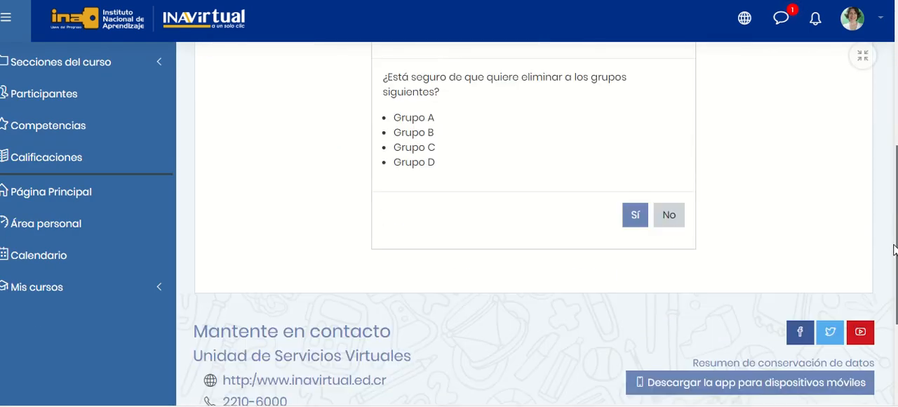
{"action": "left_click", "coordinate": [634, 217]}
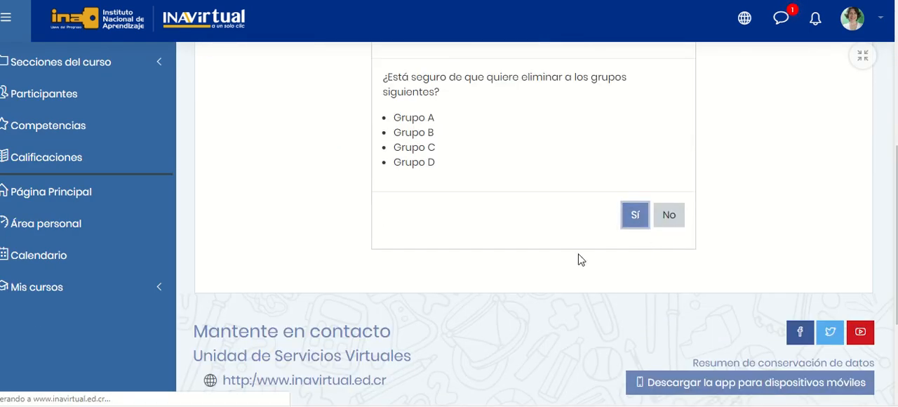
Go through the remaining groups, Grupo 1 to Grupo 4, and view the members of each one.
{"action": "scroll", "coordinate": [232, 92], "scroll_direction": "down", "scroll_amount": 5}
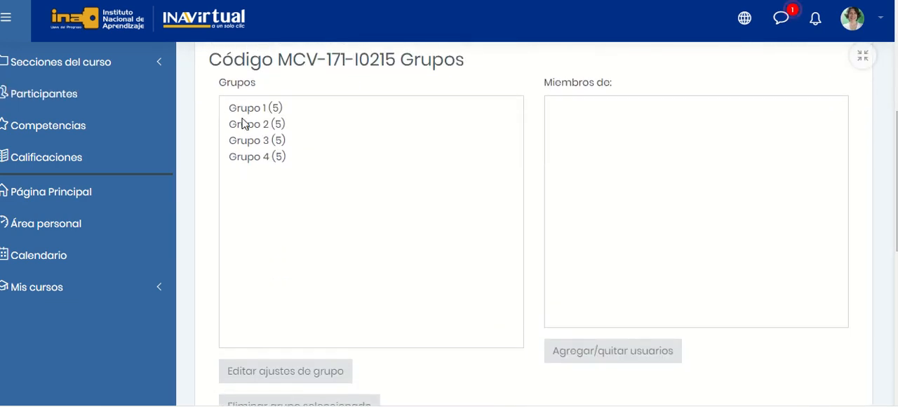
{"action": "left_click", "coordinate": [252, 109]}
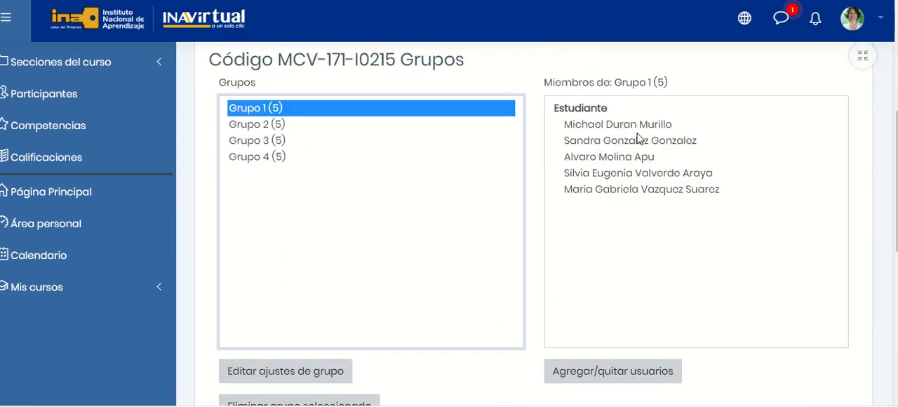
{"action": "left_click", "coordinate": [251, 127]}
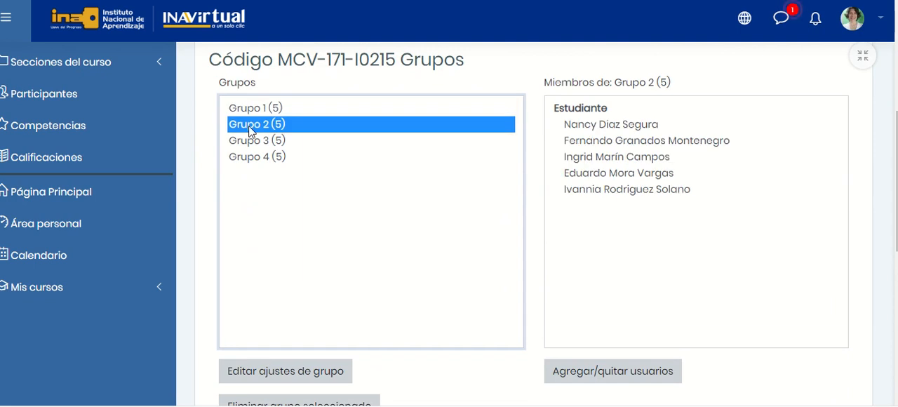
{"action": "left_click", "coordinate": [251, 143]}
{"action": "left_click", "coordinate": [258, 158]}
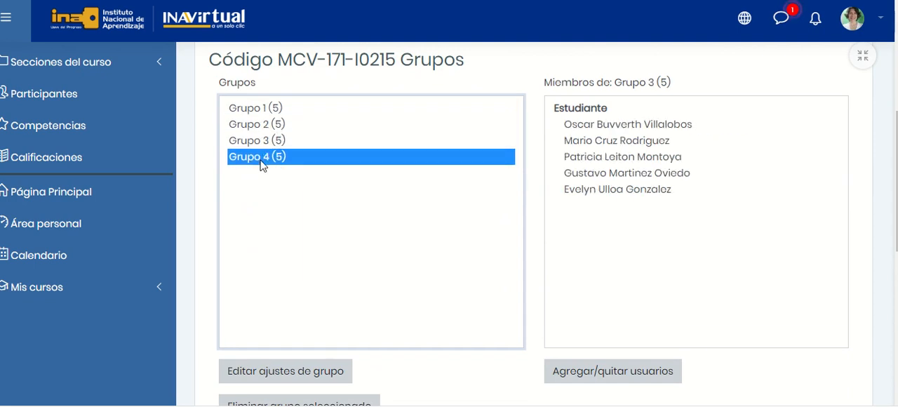
Review the course's group list and the group management options available for it.
{"action": "scroll", "coordinate": [536, 267], "scroll_direction": "down", "scroll_amount": 4}
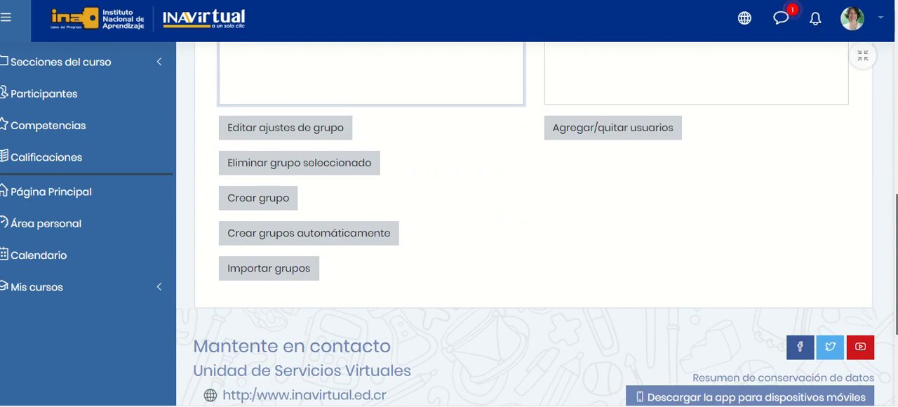
{"action": "scroll", "coordinate": [536, 225], "scroll_direction": "down", "scroll_amount": 1}
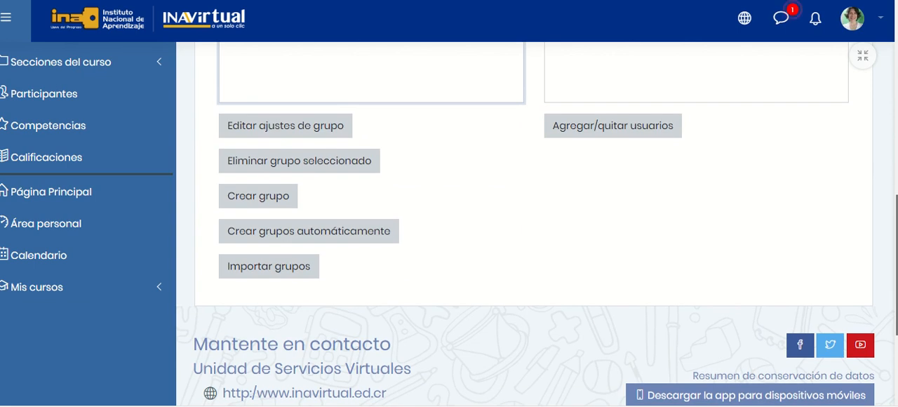
{"action": "scroll", "coordinate": [537, 204], "scroll_direction": "up", "scroll_amount": 1}
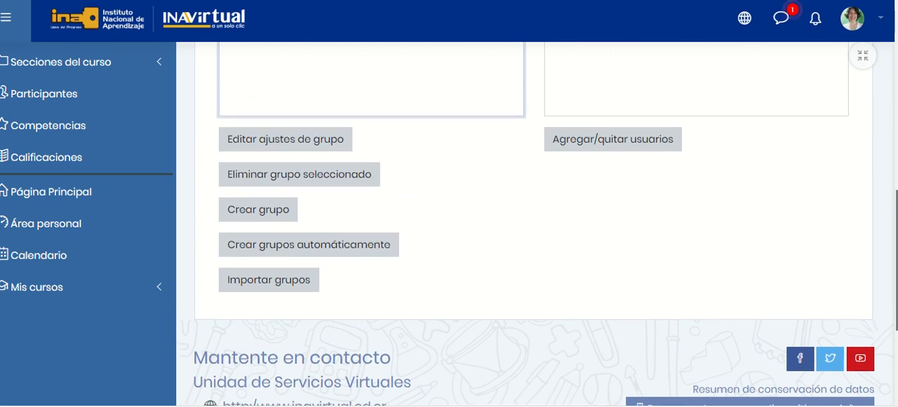
{"action": "scroll", "coordinate": [536, 218], "scroll_direction": "up", "scroll_amount": 1}
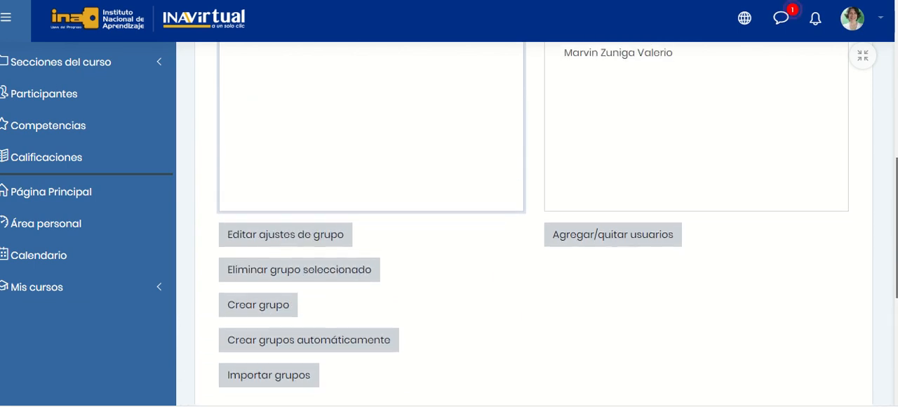
{"action": "scroll", "coordinate": [537, 217], "scroll_direction": "down", "scroll_amount": 1}
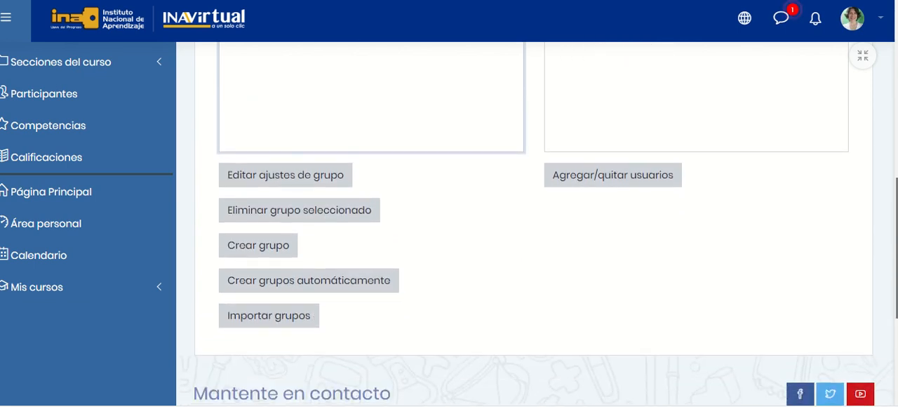
{"action": "scroll", "coordinate": [538, 225], "scroll_direction": "up", "scroll_amount": 3}
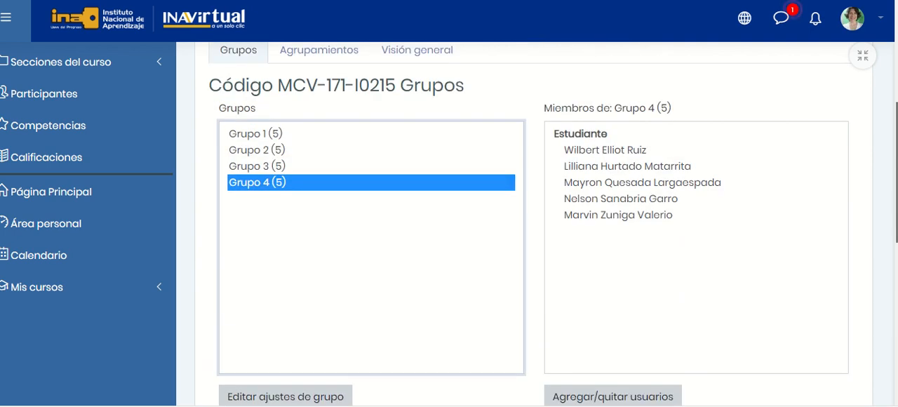
{"action": "scroll", "coordinate": [538, 224], "scroll_direction": "down", "scroll_amount": 1}
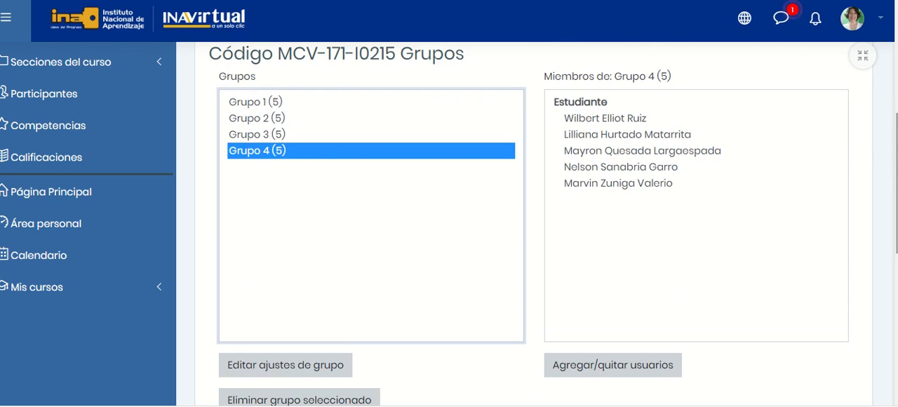
Manually create a single group named "Grupo de prueba", leaving the other settings at their defaults, and save it.
{"action": "scroll", "coordinate": [610, 225], "scroll_direction": "down", "scroll_amount": 2}
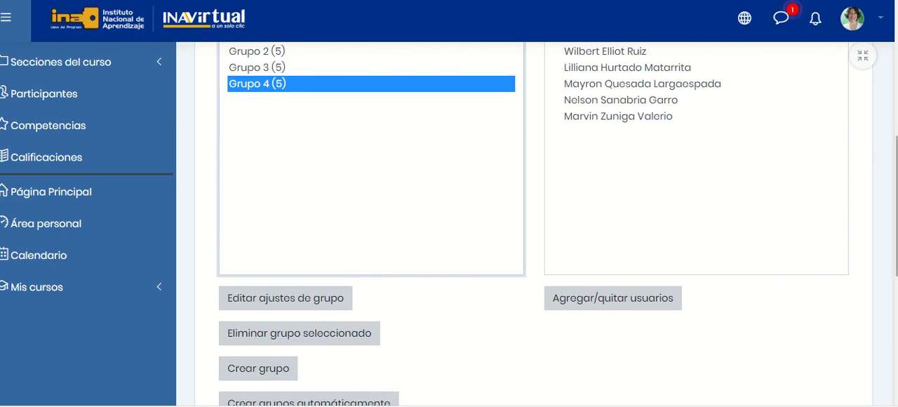
{"action": "scroll", "coordinate": [575, 278], "scroll_direction": "down", "scroll_amount": 2}
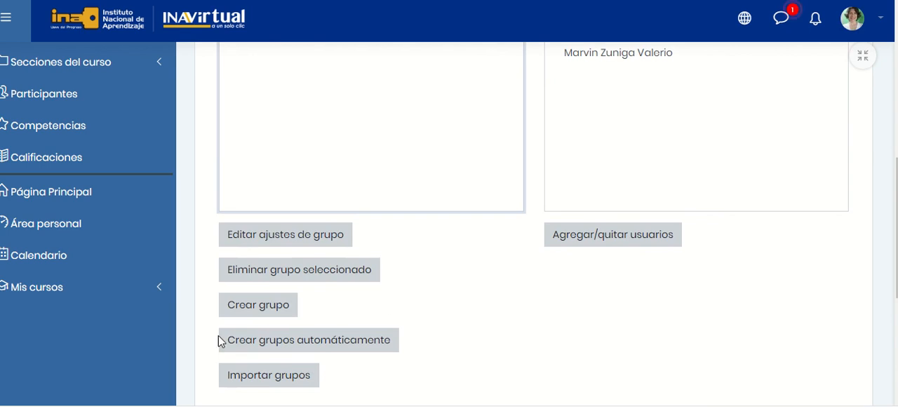
{"action": "left_click", "coordinate": [258, 307]}
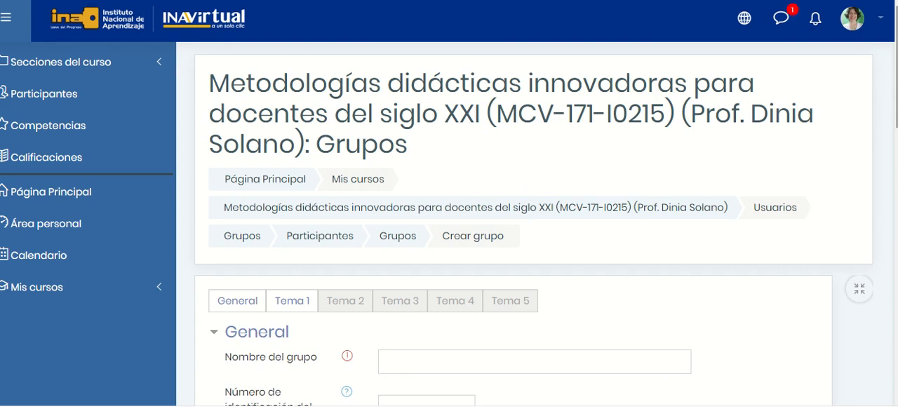
{"action": "scroll", "coordinate": [481, 210], "scroll_direction": "down", "scroll_amount": 3}
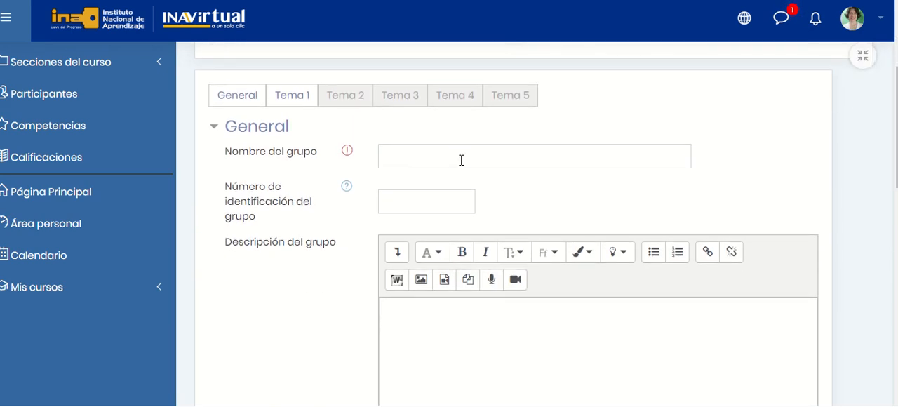
{"action": "left_click", "coordinate": [460, 160]}
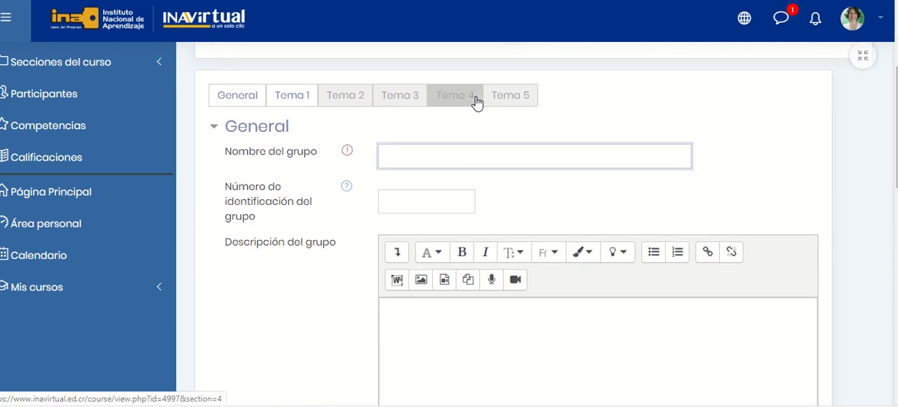
{"action": "type", "text": "G"}
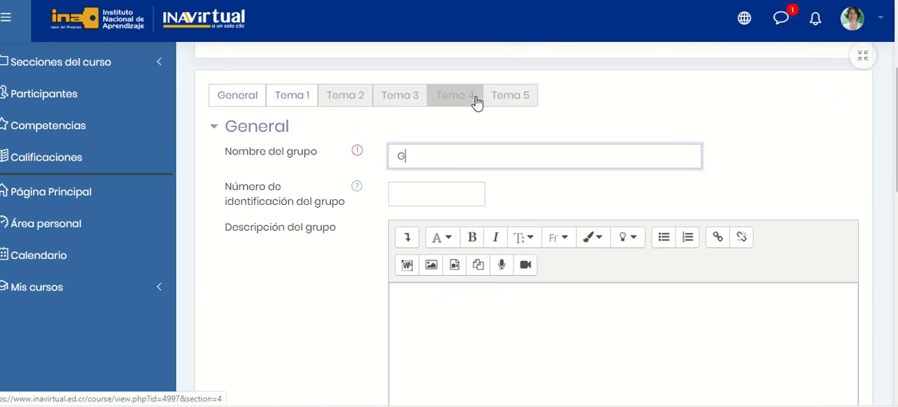
{"action": "type", "text": "rupo de prueba"}
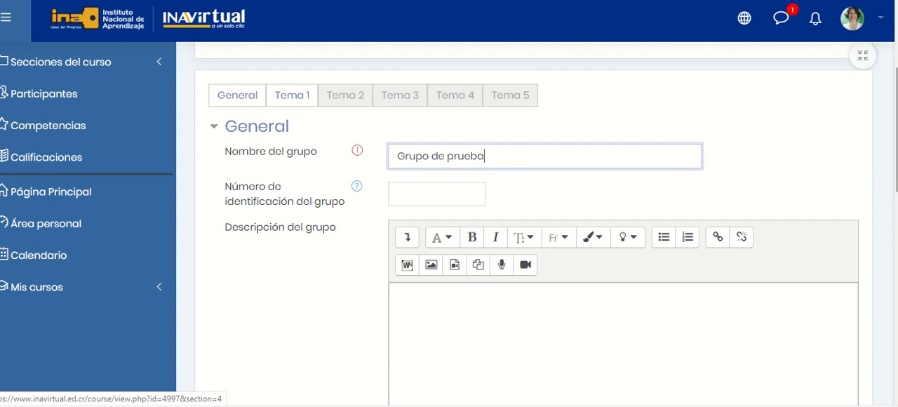
{"action": "scroll", "coordinate": [519, 313], "scroll_direction": "down", "scroll_amount": 6}
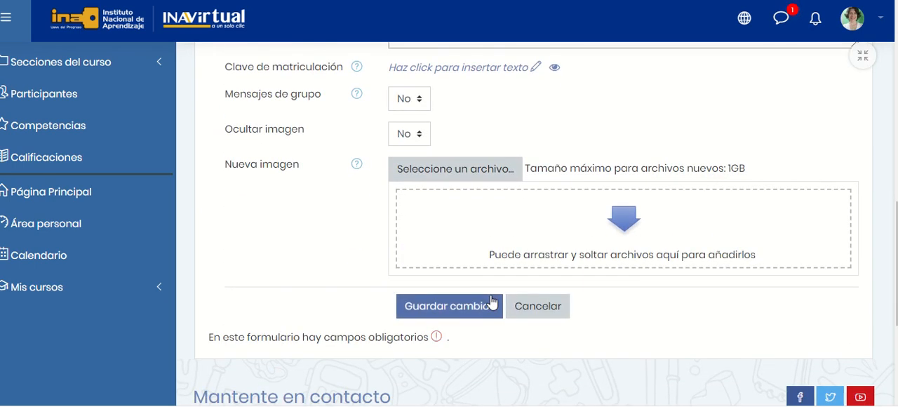
{"action": "left_click", "coordinate": [495, 306]}
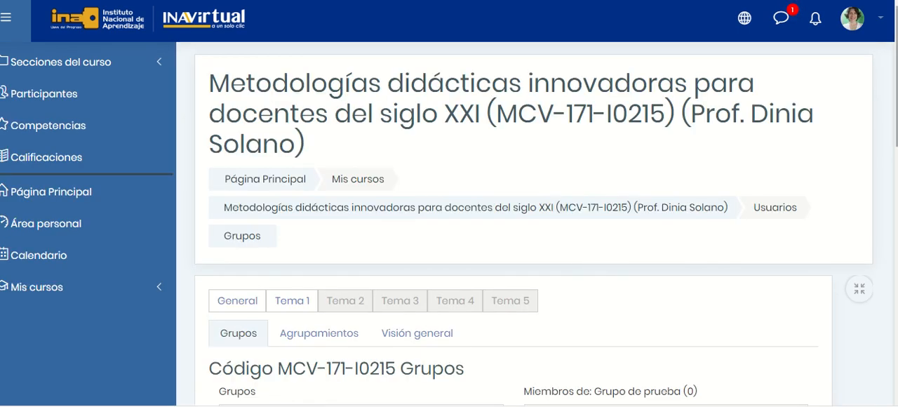
Select Grupo de prueba in the group list and check its members and available management options.
{"action": "scroll", "coordinate": [376, 207], "scroll_direction": "down", "scroll_amount": 4}
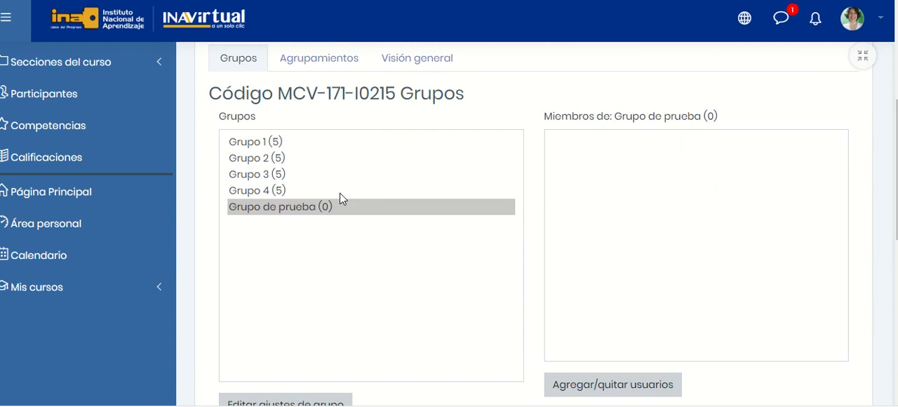
{"action": "left_click", "coordinate": [320, 211]}
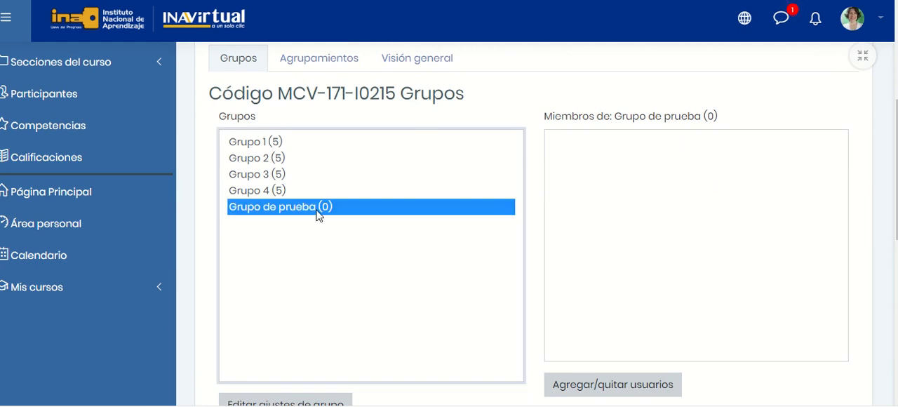
{"action": "scroll", "coordinate": [449, 225], "scroll_direction": "down", "scroll_amount": 3}
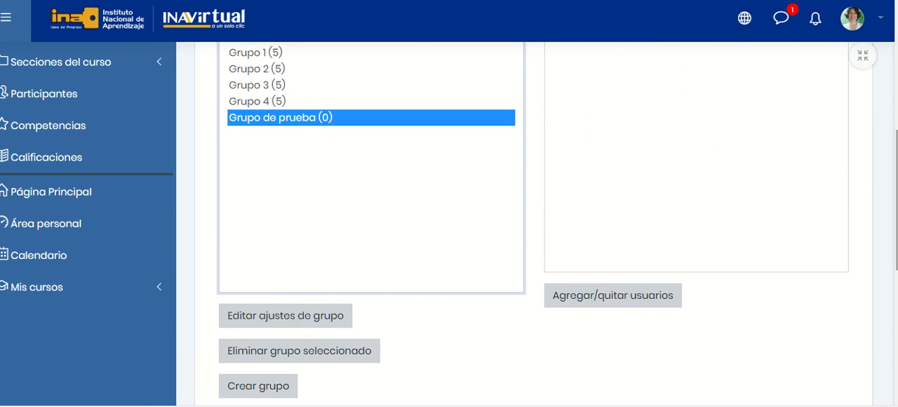
{"action": "scroll", "coordinate": [533, 218], "scroll_direction": "down", "scroll_amount": 4}
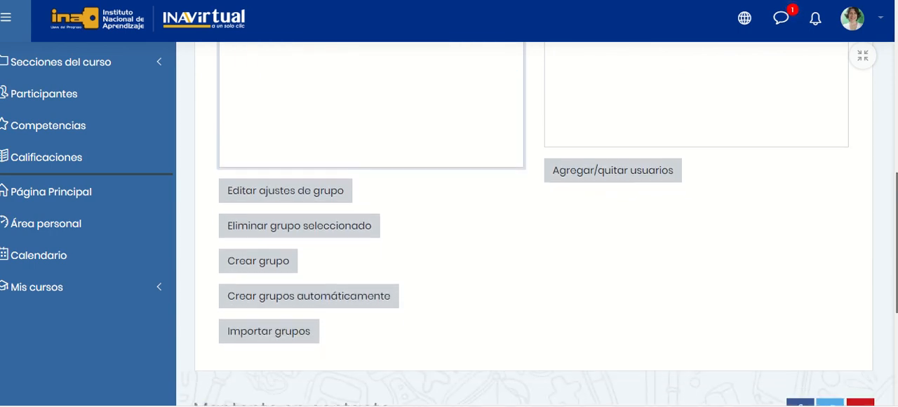
{"action": "scroll", "coordinate": [840, 199], "scroll_direction": "up", "scroll_amount": 5}
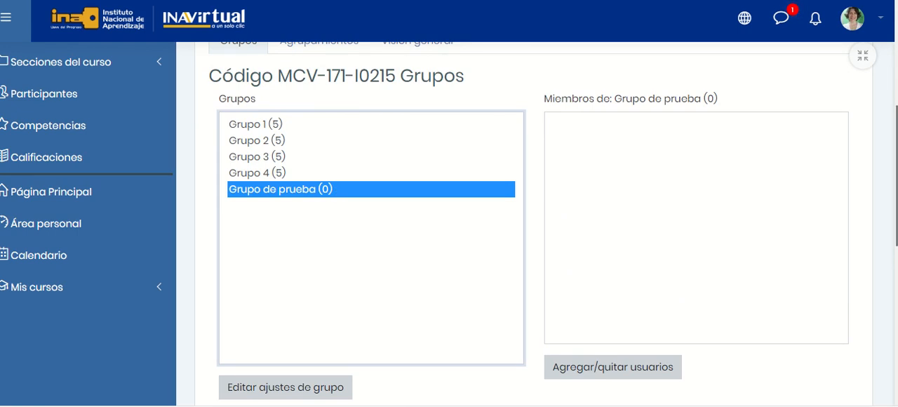
{"action": "mouse_move", "coordinate": [896, 175]}
{"action": "left_mouse_down"}
{"action": "mouse_move", "coordinate": [896, 207]}
{"action": "mouse_move", "coordinate": [896, 184]}
{"action": "left_mouse_up"}
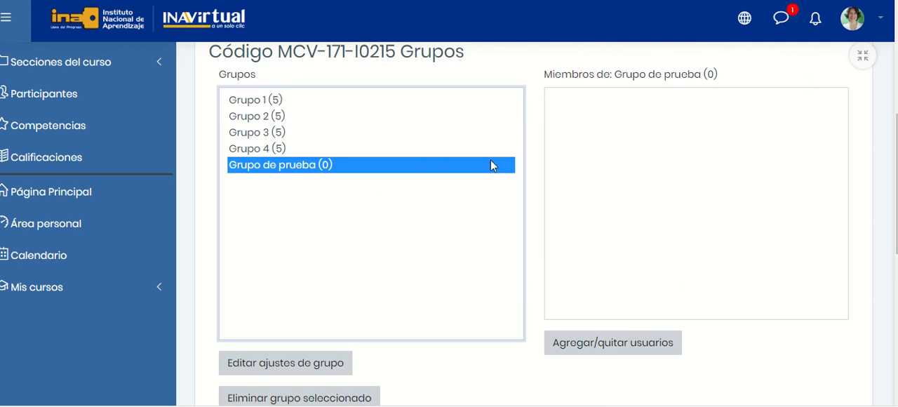
Delete the selected group Grupo de prueba from the course and confirm its removal.
{"action": "scroll", "coordinate": [491, 165], "scroll_direction": "down", "scroll_amount": 1}
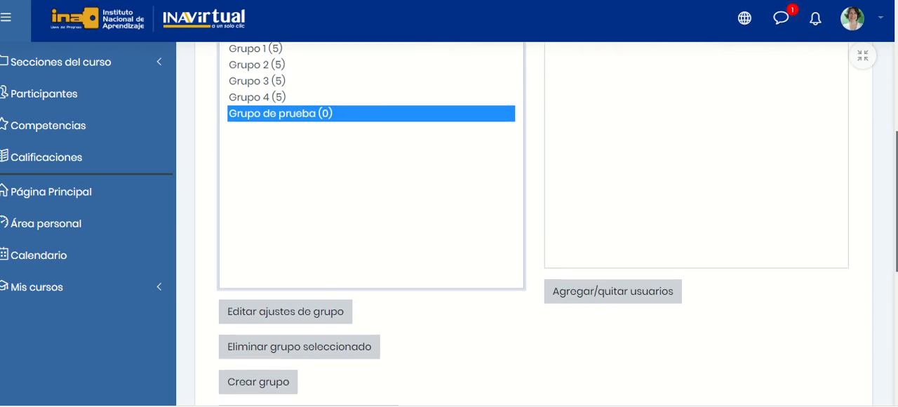
{"action": "scroll", "coordinate": [491, 210], "scroll_direction": "down", "scroll_amount": 3}
{"action": "scroll", "coordinate": [491, 210], "scroll_direction": "up", "scroll_amount": 2}
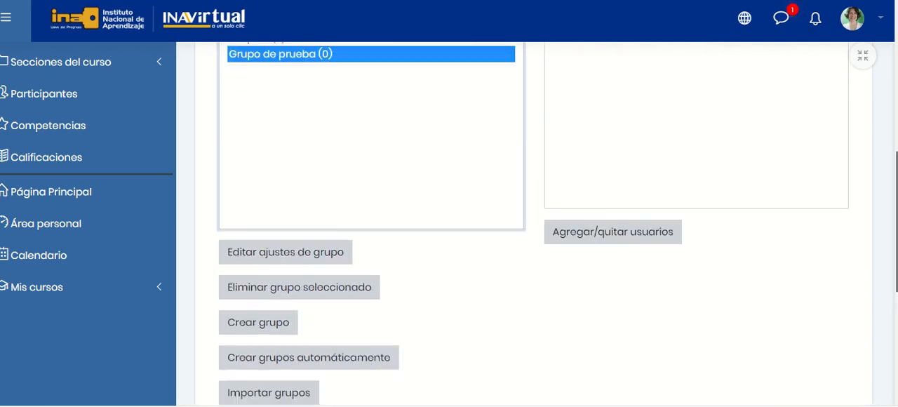
{"action": "scroll", "coordinate": [554, 328], "scroll_direction": "up", "scroll_amount": 1}
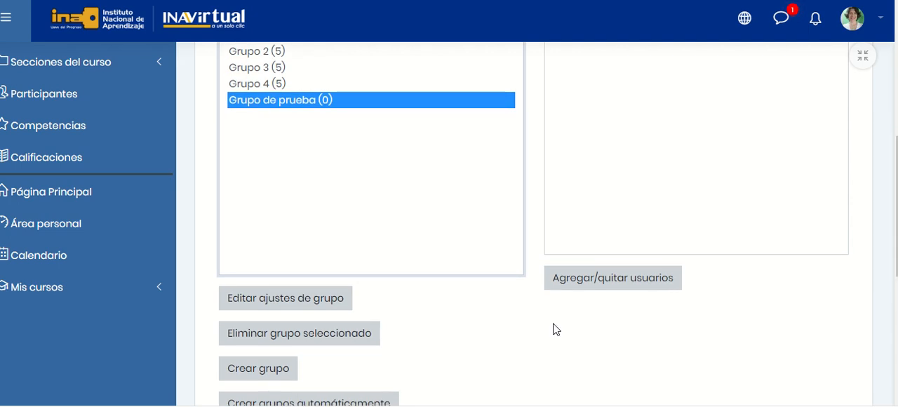
{"action": "left_click", "coordinate": [301, 338]}
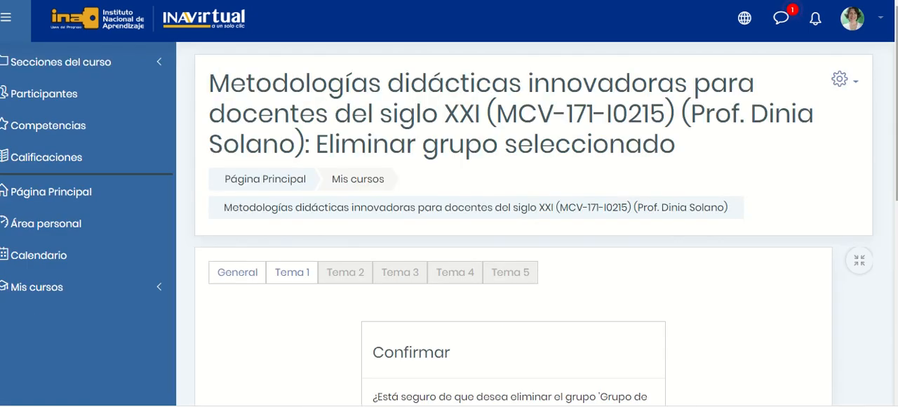
{"action": "scroll", "coordinate": [884, 166], "scroll_direction": "down", "scroll_amount": 3}
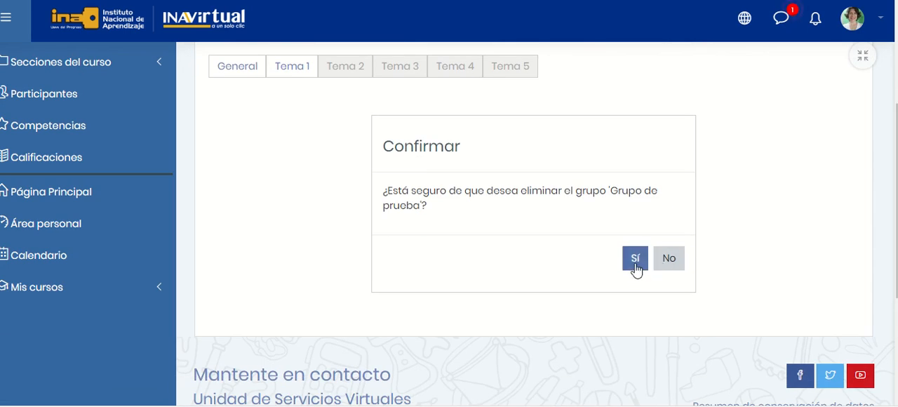
{"action": "left_click", "coordinate": [635, 261]}
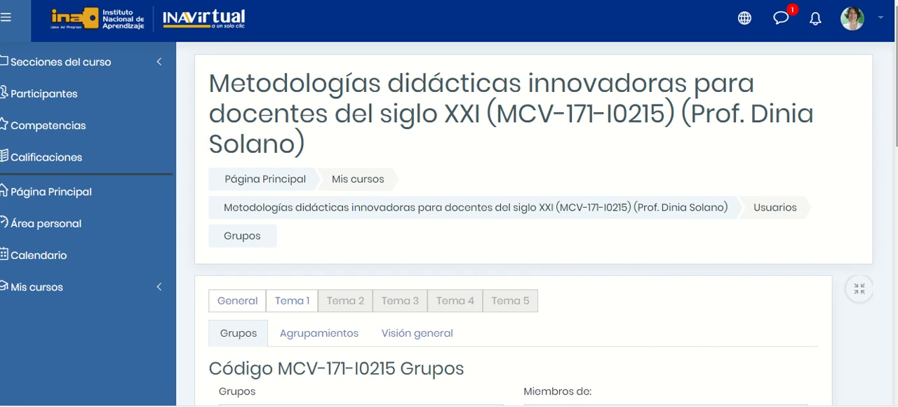
{"action": "scroll", "coordinate": [533, 224], "scroll_direction": "down", "scroll_amount": 7}
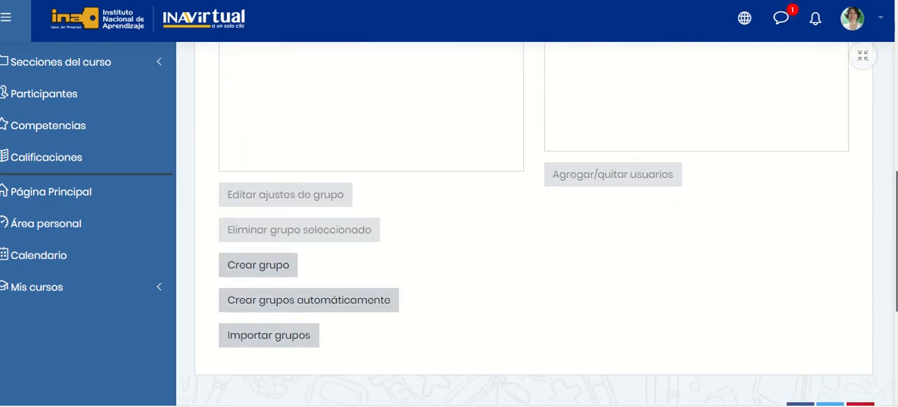
{"action": "scroll", "coordinate": [533, 224], "scroll_direction": "up", "scroll_amount": 7}
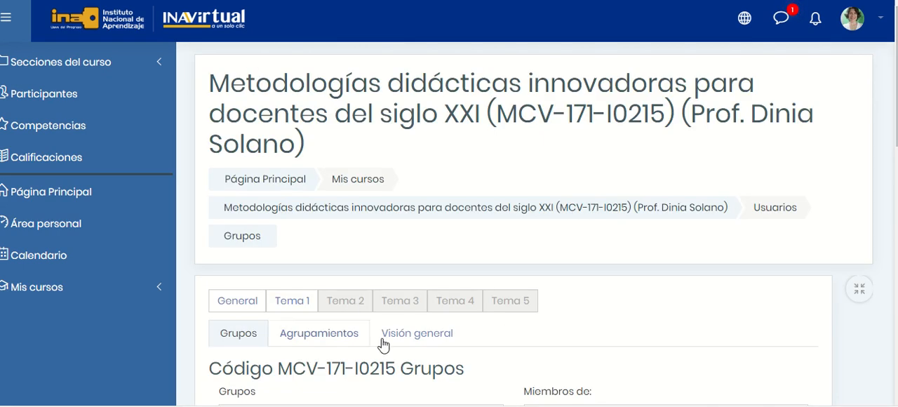
Open the course section Tema 4, look through its contents, and turn on editing mode.
{"action": "left_click", "coordinate": [456, 301]}
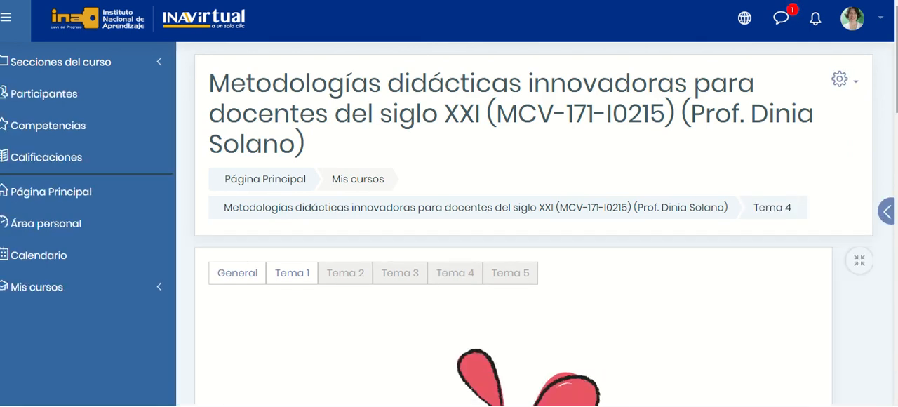
{"action": "left_click_drag", "start_coordinate": [895, 55], "coordinate": [894, 240]}
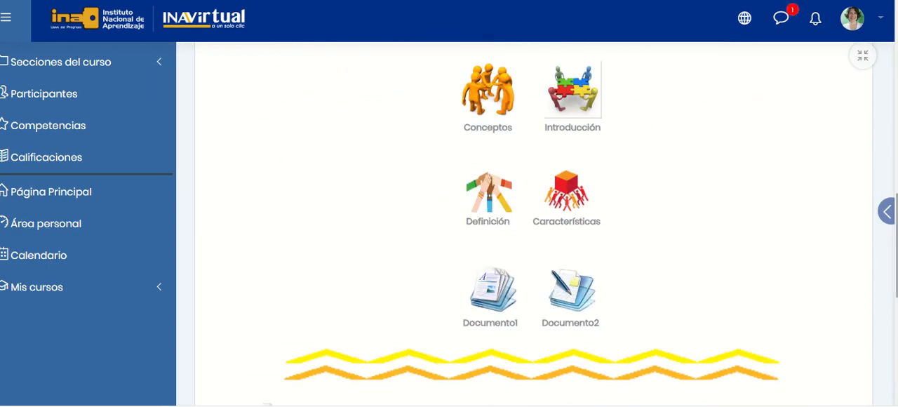
{"action": "scroll", "coordinate": [533, 232], "scroll_direction": "down", "scroll_amount": 5}
{"action": "scroll", "coordinate": [533, 231], "scroll_direction": "up", "scroll_amount": 3}
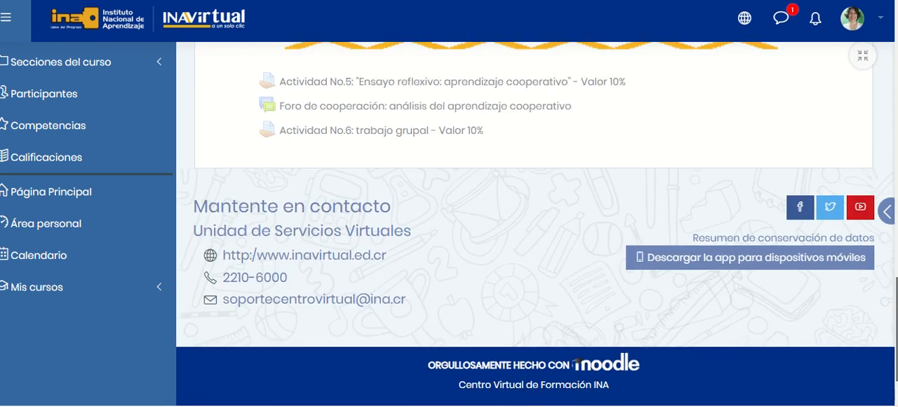
{"action": "scroll", "coordinate": [533, 224], "scroll_direction": "up", "scroll_amount": 5}
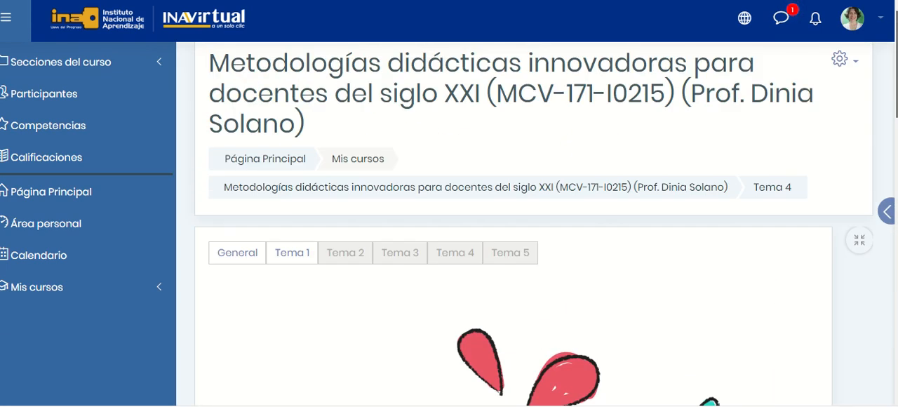
{"action": "left_click", "coordinate": [857, 63]}
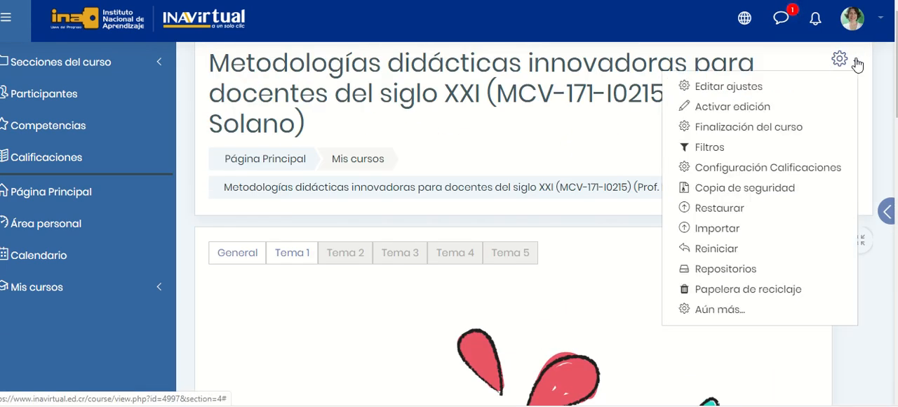
{"action": "left_click", "coordinate": [743, 109]}
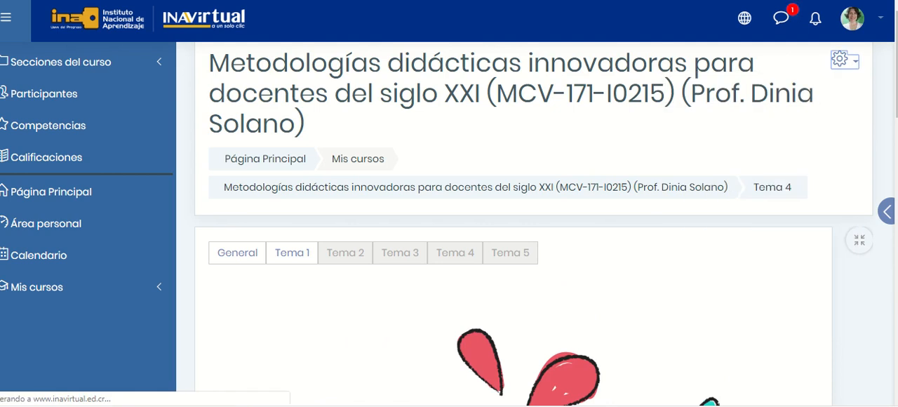
Cycle the group mode of "Foro de cooperación: análisis del aprendizaje cooperativo" through Grupos visibles and No hay grupos back to Grupos separados.
{"action": "scroll", "coordinate": [533, 231], "scroll_direction": "down", "scroll_amount": 15}
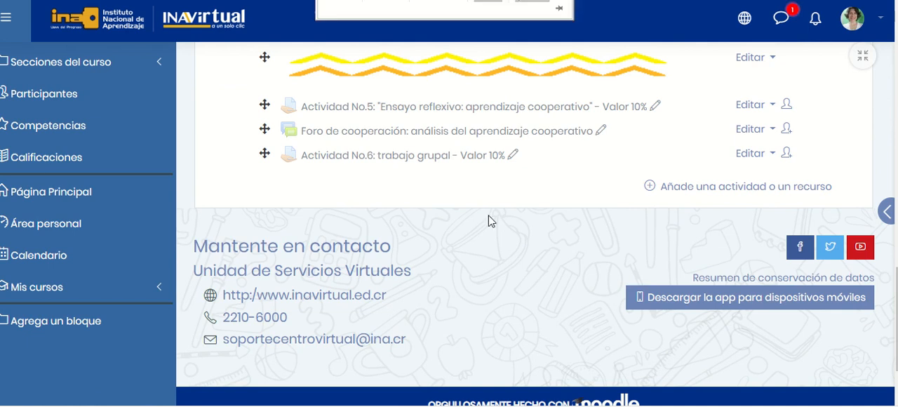
{"action": "left_click", "coordinate": [787, 133]}
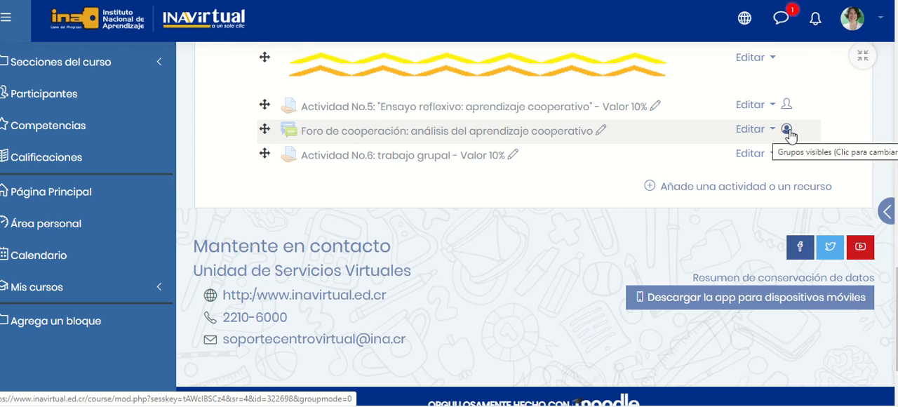
{"action": "left_click", "coordinate": [788, 133]}
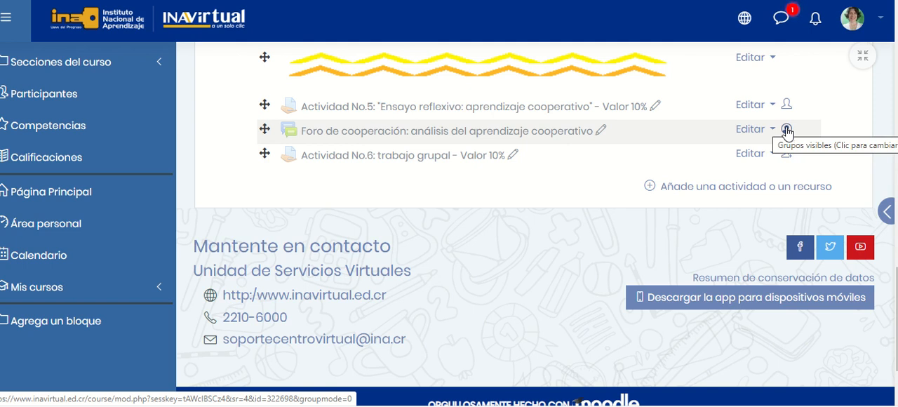
{"action": "left_click", "coordinate": [787, 133]}
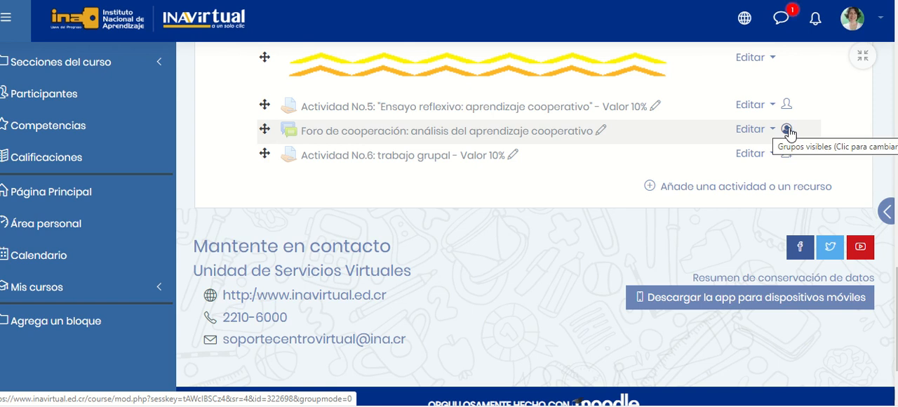
{"action": "left_click", "coordinate": [787, 131]}
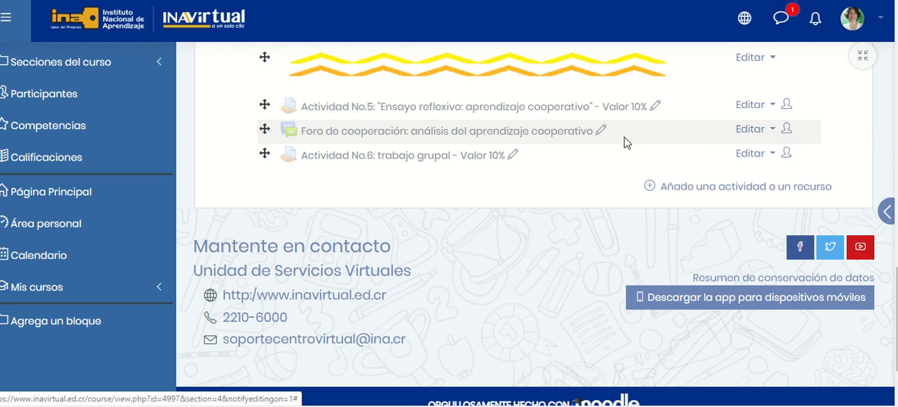
{"action": "left_click", "coordinate": [787, 134]}
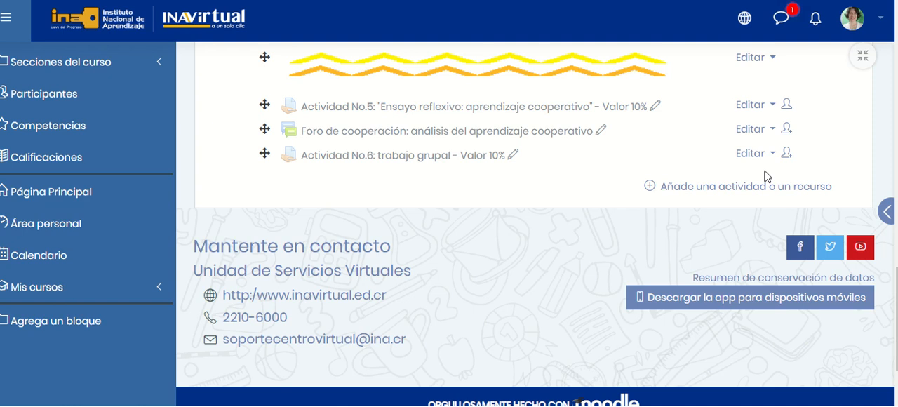
Add a new activity of type Tarea to Tema 4.
{"action": "left_click", "coordinate": [737, 188]}
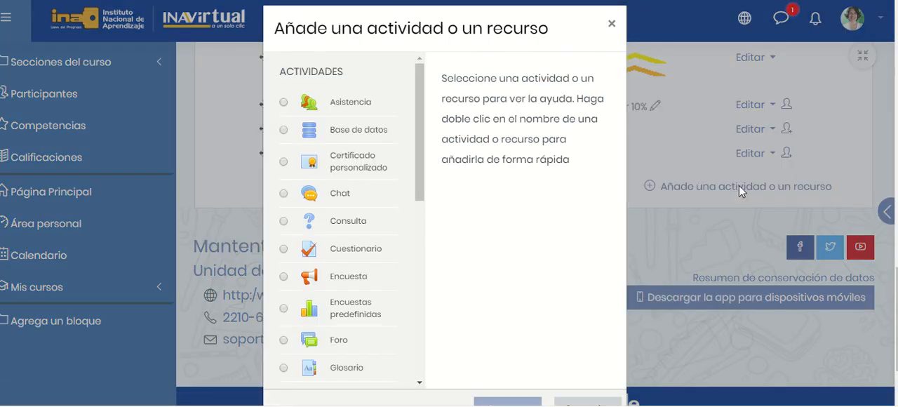
{"action": "scroll", "coordinate": [414, 155], "scroll_direction": "down", "scroll_amount": 1}
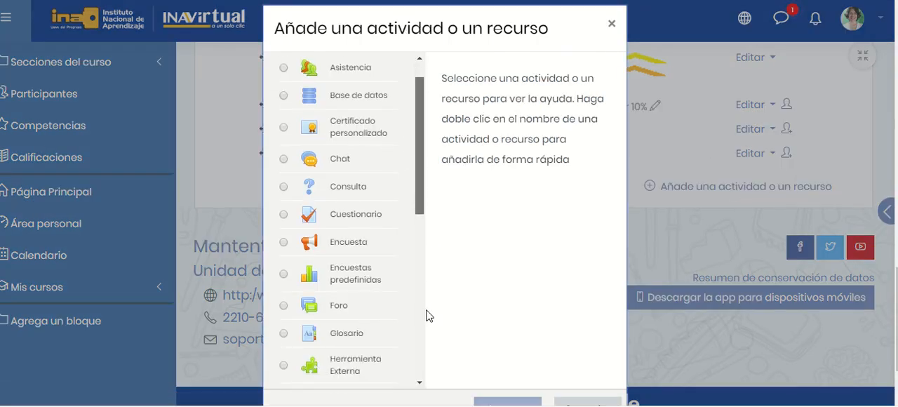
{"action": "scroll", "coordinate": [425, 149], "scroll_direction": "down", "scroll_amount": 10}
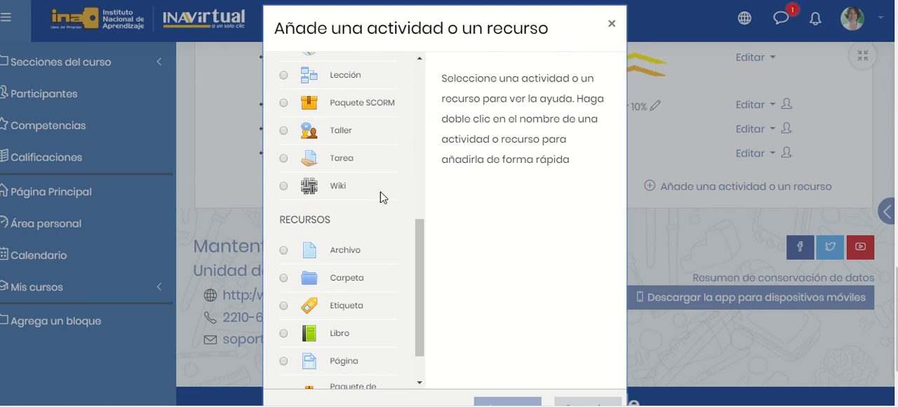
{"action": "left_click", "coordinate": [357, 161]}
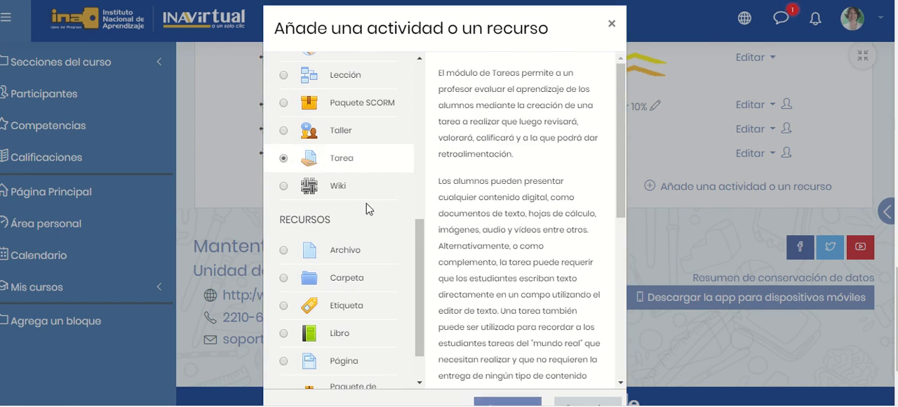
{"action": "left_click", "coordinate": [511, 401]}
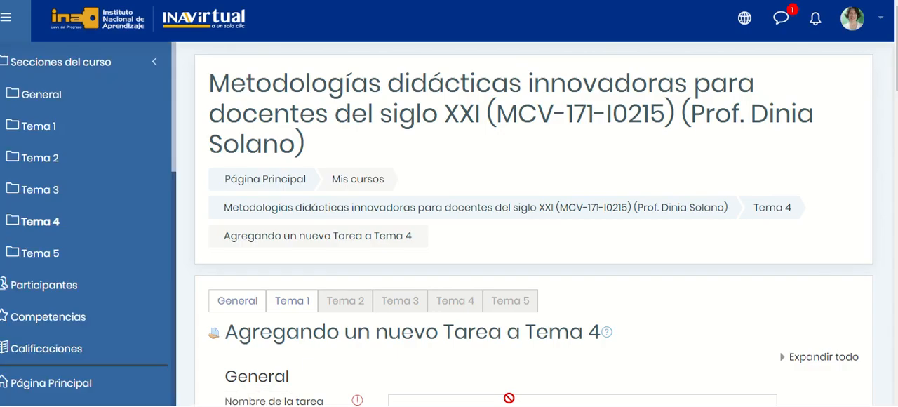
Name the new assignment "Tarea de prueba" and enter "x" as its description.
{"action": "scroll", "coordinate": [514, 145], "scroll_direction": "down", "scroll_amount": 5}
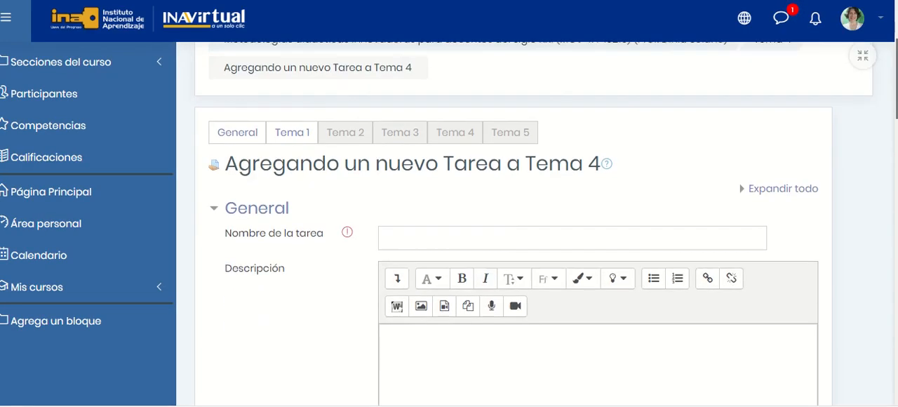
{"action": "scroll", "coordinate": [514, 145], "scroll_direction": "up", "scroll_amount": 1}
{"action": "left_click", "coordinate": [527, 110]}
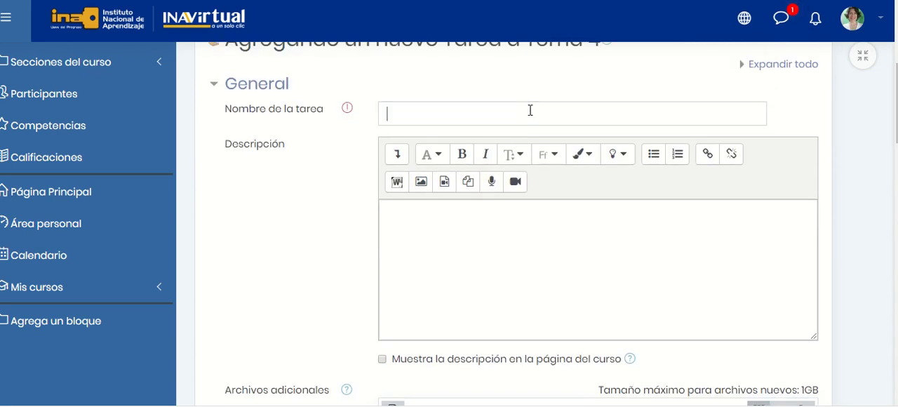
{"action": "type", "text": "Tarea"}
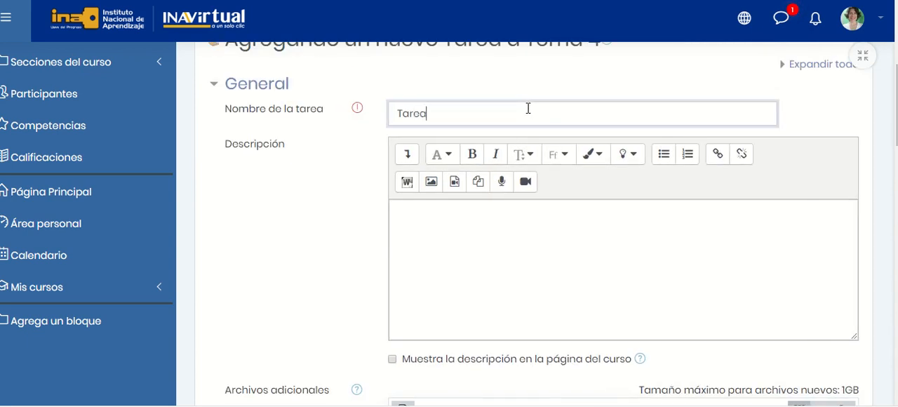
{"action": "type", "text": " de prueba"}
{"action": "left_click", "coordinate": [492, 248]}
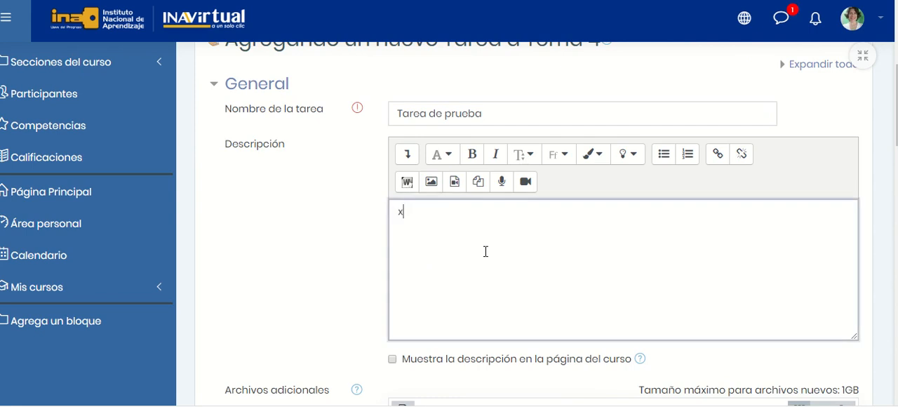
{"action": "type", "text": "x"}
Set the assignment's group mode to Grupos separados in the common module settings.
{"action": "scroll", "coordinate": [536, 224], "scroll_direction": "down", "scroll_amount": 20}
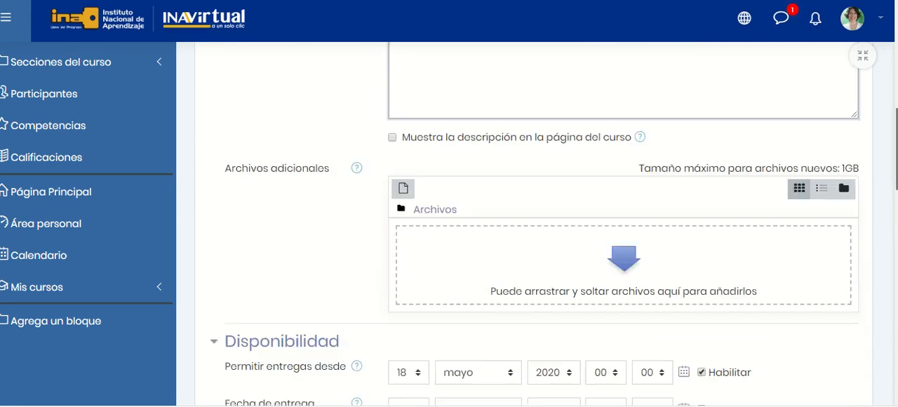
{"action": "scroll", "coordinate": [278, 202], "scroll_direction": "up", "scroll_amount": 5}
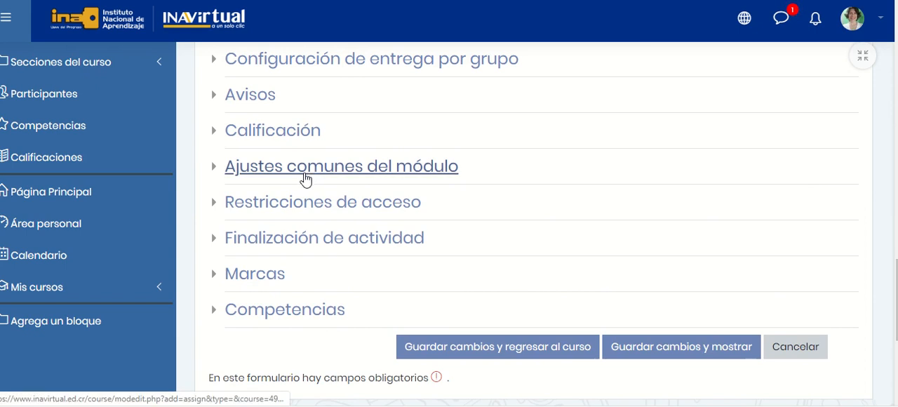
{"action": "left_click", "coordinate": [321, 174]}
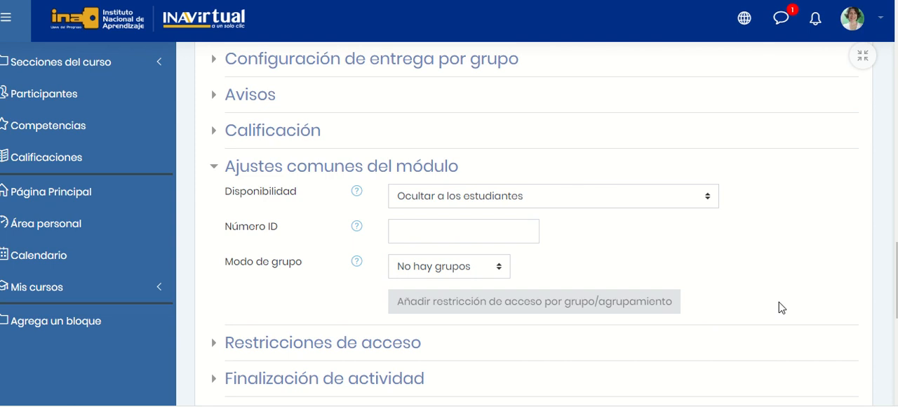
{"action": "left_click", "coordinate": [498, 267]}
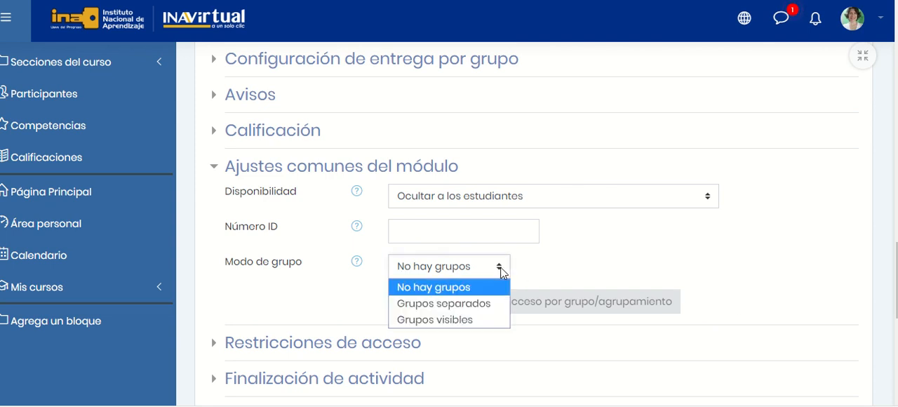
{"action": "left_click", "coordinate": [483, 303]}
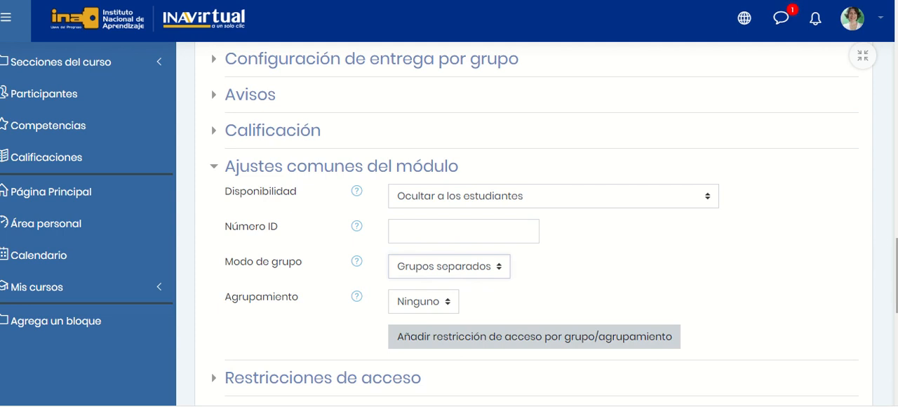
{"action": "scroll", "coordinate": [892, 273], "scroll_direction": "down", "scroll_amount": 2}
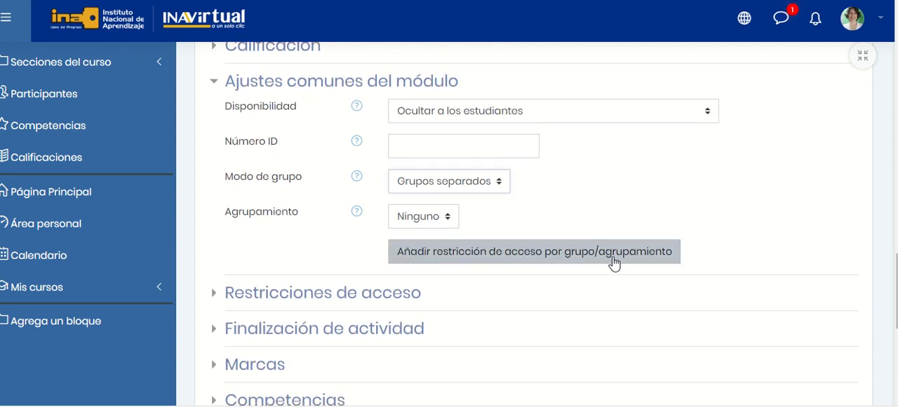
Add a group access restriction to the assignment so that students must belong to Grupo 1.
{"action": "left_click", "coordinate": [584, 260]}
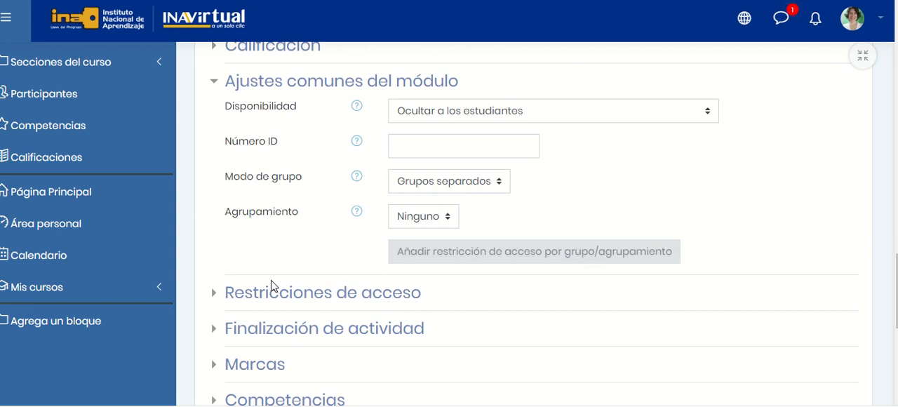
{"action": "left_click", "coordinate": [214, 301]}
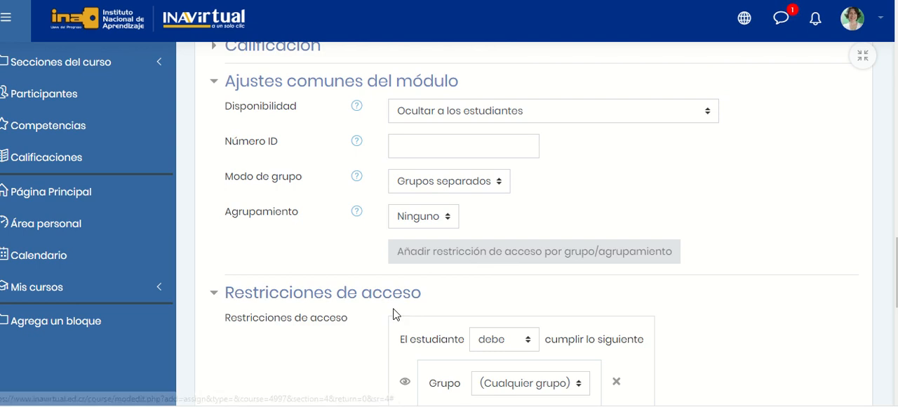
{"action": "scroll", "coordinate": [813, 302], "scroll_direction": "down", "scroll_amount": 2}
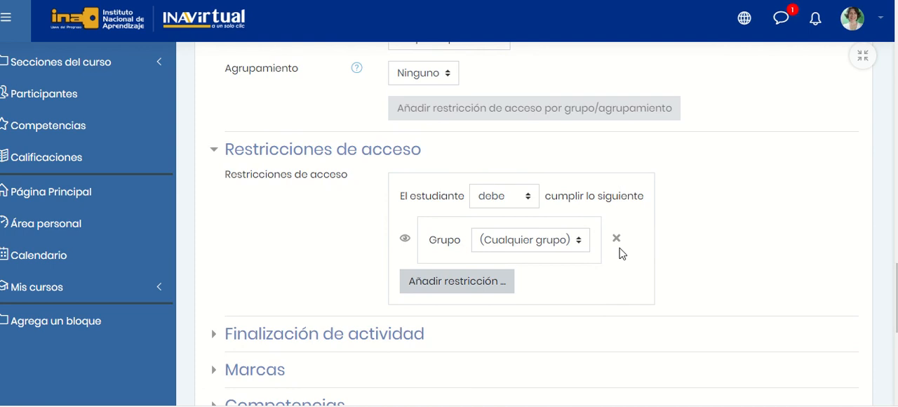
{"action": "left_click", "coordinate": [581, 242]}
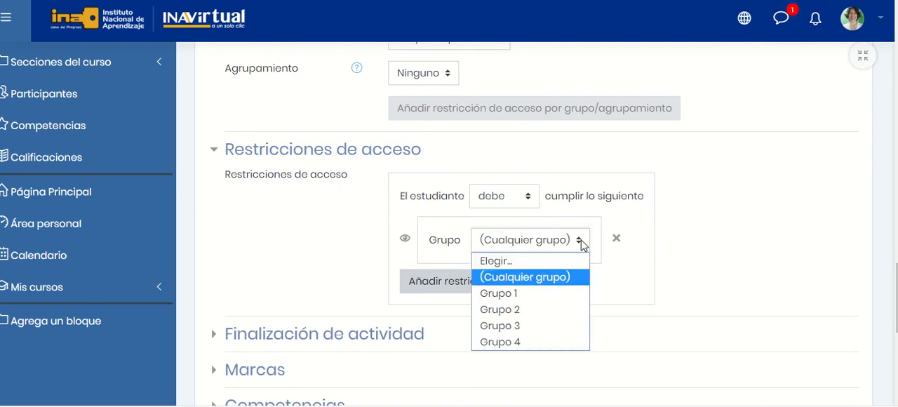
{"action": "left_click", "coordinate": [542, 294]}
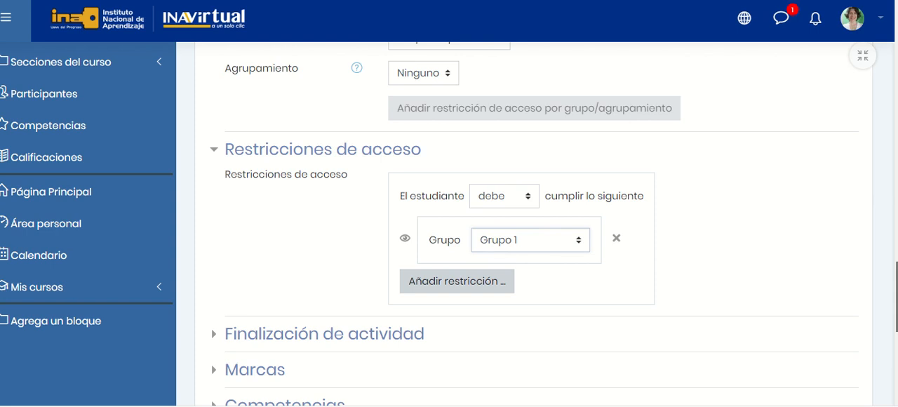
Save the Tarea de prueba assignment, return to the course and check the activity list of Tema 4.
{"action": "scroll", "coordinate": [534, 224], "scroll_direction": "up", "scroll_amount": 2}
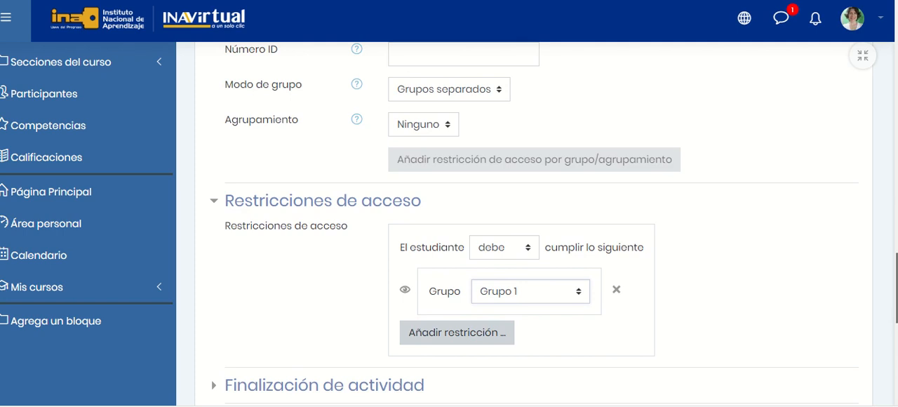
{"action": "scroll", "coordinate": [624, 284], "scroll_direction": "down", "scroll_amount": 3}
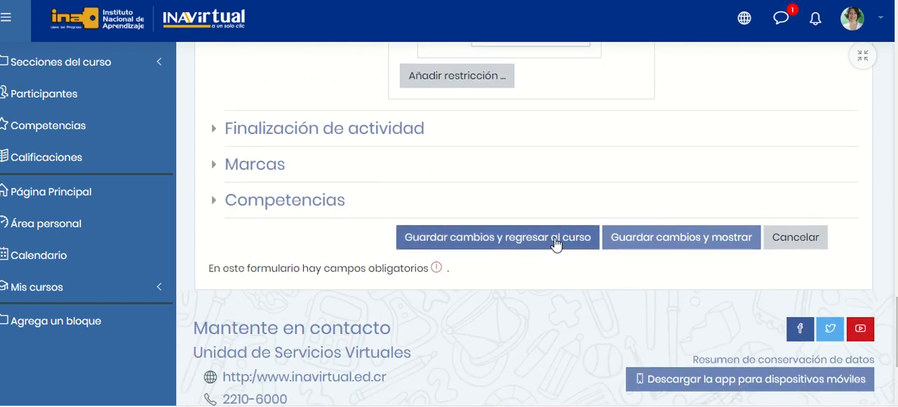
{"action": "left_click", "coordinate": [554, 242]}
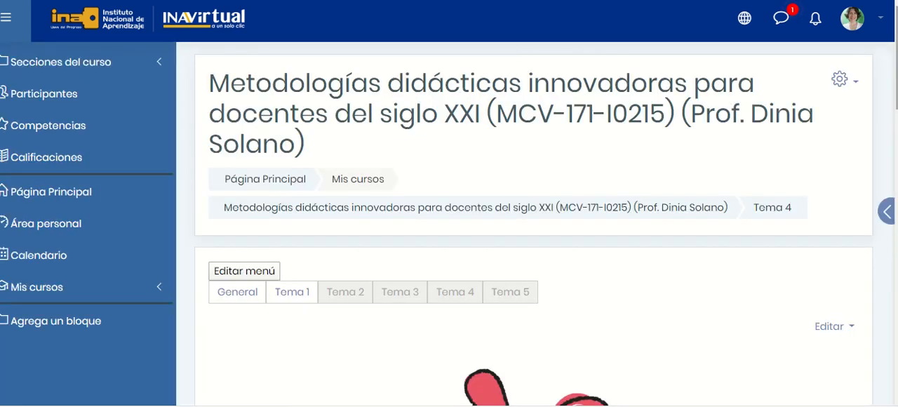
{"action": "left_click_drag", "start_coordinate": [896, 138], "coordinate": [896, 322]}
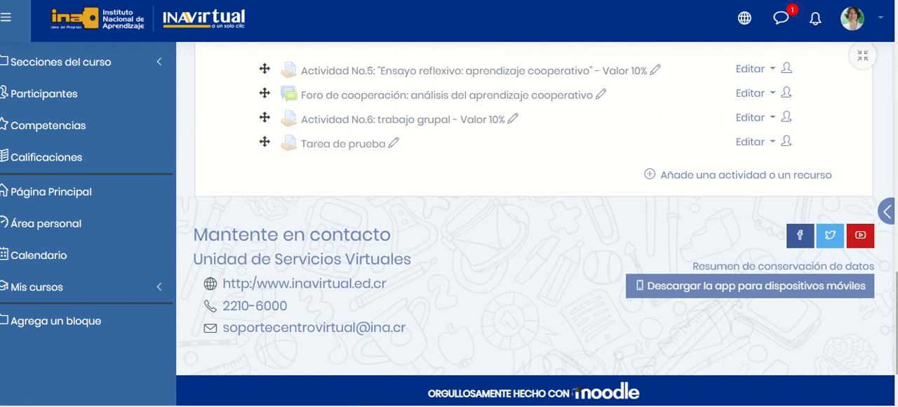
{"action": "scroll", "coordinate": [536, 228], "scroll_direction": "up", "scroll_amount": 1}
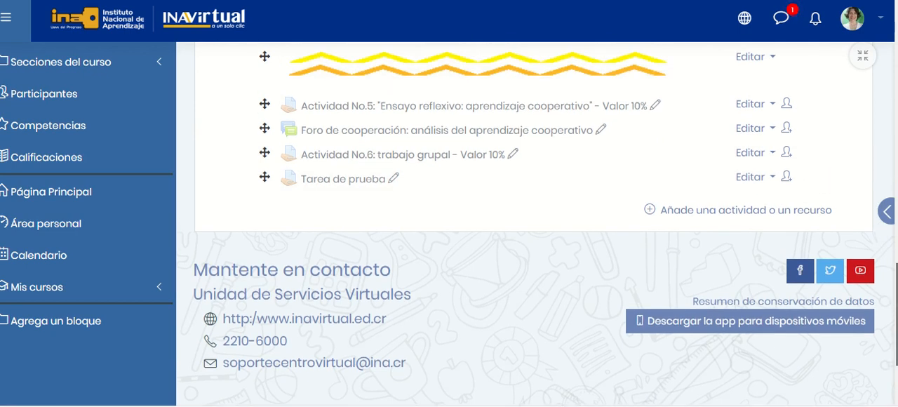
{"action": "scroll", "coordinate": [766, 302], "scroll_direction": "up", "scroll_amount": 10}
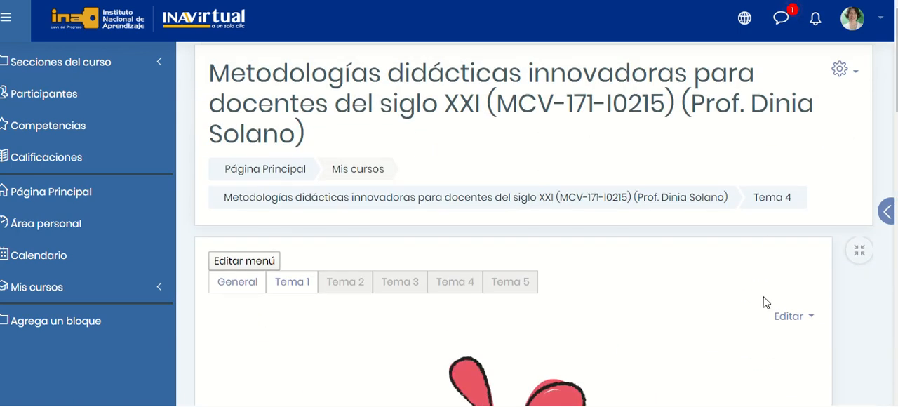
Switch to the Estudiante role and check which activities a student sees in Tema 4.
{"action": "left_click", "coordinate": [810, 316]}
{"action": "left_click", "coordinate": [763, 381]}
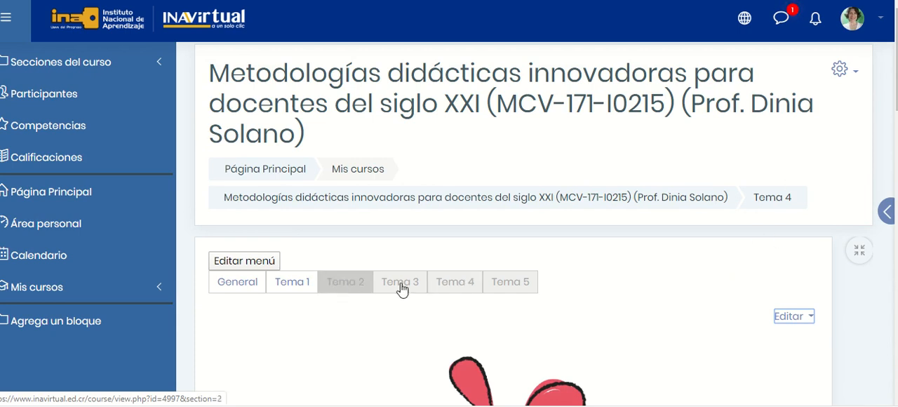
{"action": "left_click", "coordinate": [880, 19]}
{"action": "left_click", "coordinate": [788, 270]}
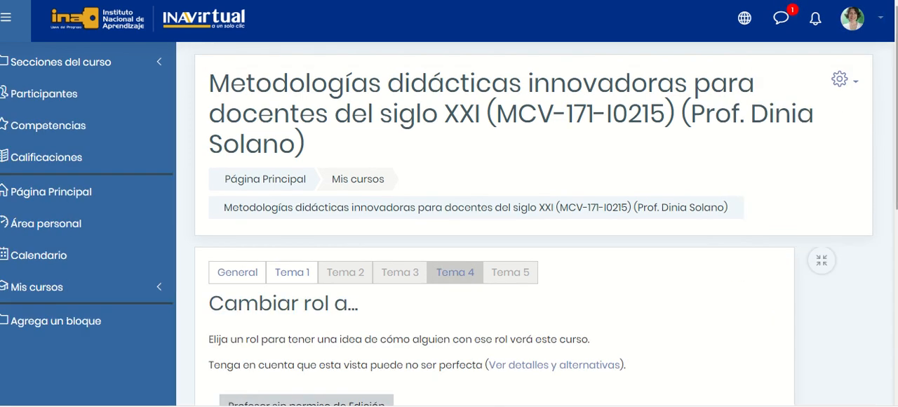
{"action": "scroll", "coordinate": [267, 214], "scroll_direction": "down", "scroll_amount": 3}
{"action": "left_click", "coordinate": [266, 209]}
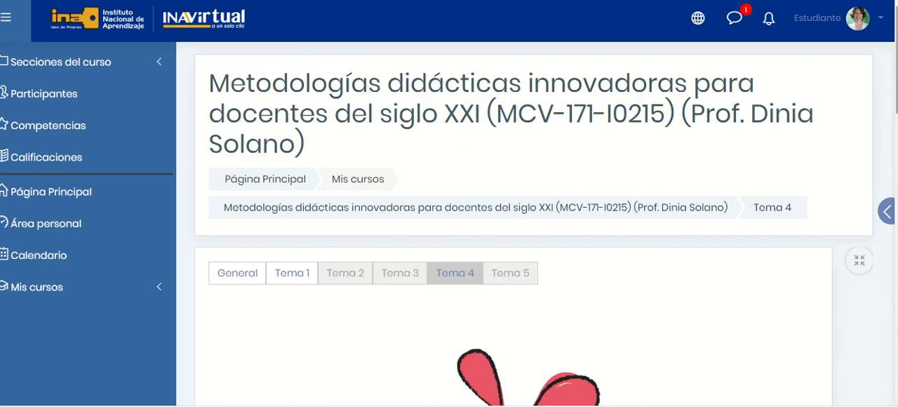
{"action": "scroll", "coordinate": [533, 281], "scroll_direction": "down", "scroll_amount": 15}
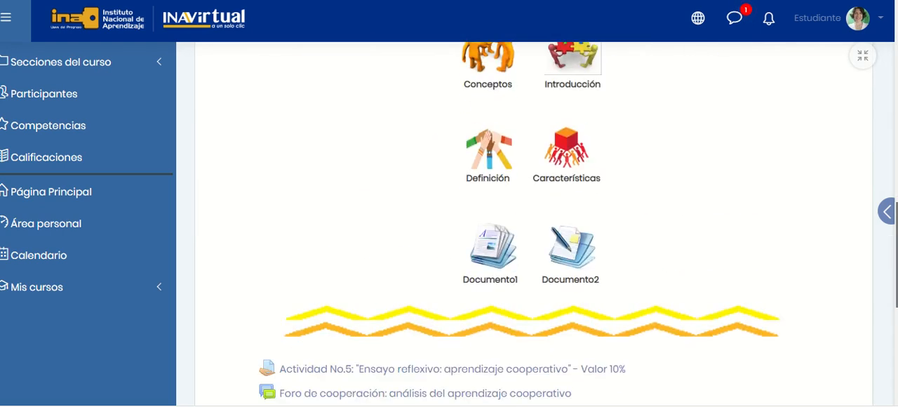
{"action": "scroll", "coordinate": [533, 224], "scroll_direction": "up", "scroll_amount": 1}
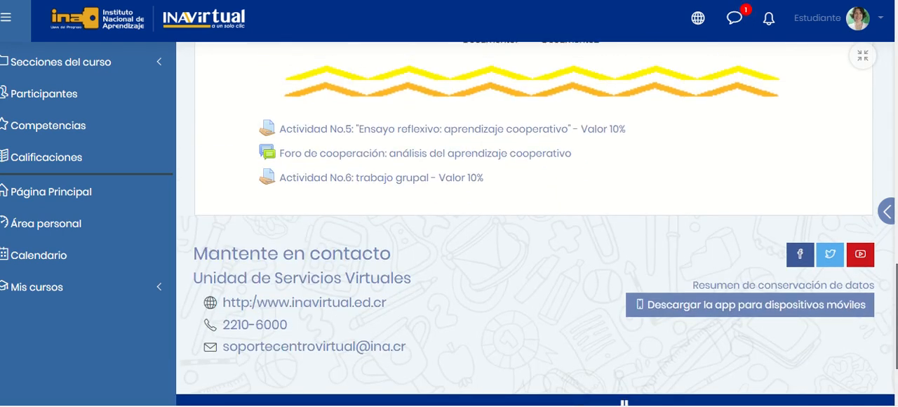
{"action": "scroll", "coordinate": [533, 224], "scroll_direction": "up", "scroll_amount": 15}
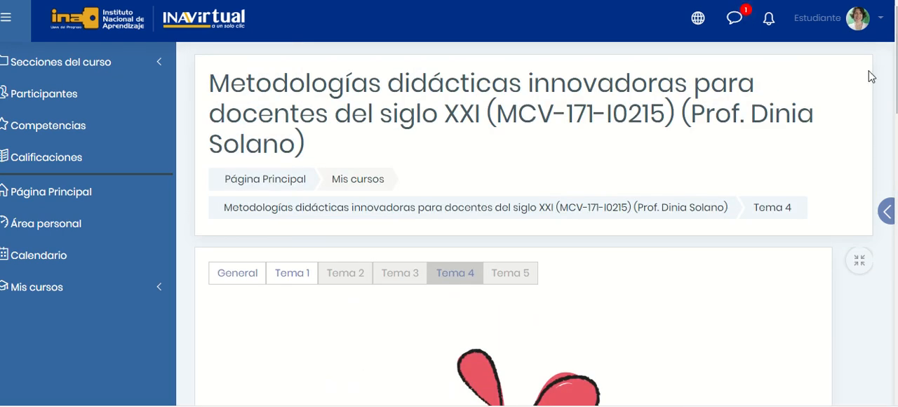
Return to the normal role and turn on editing for the course.
{"action": "left_click", "coordinate": [876, 23]}
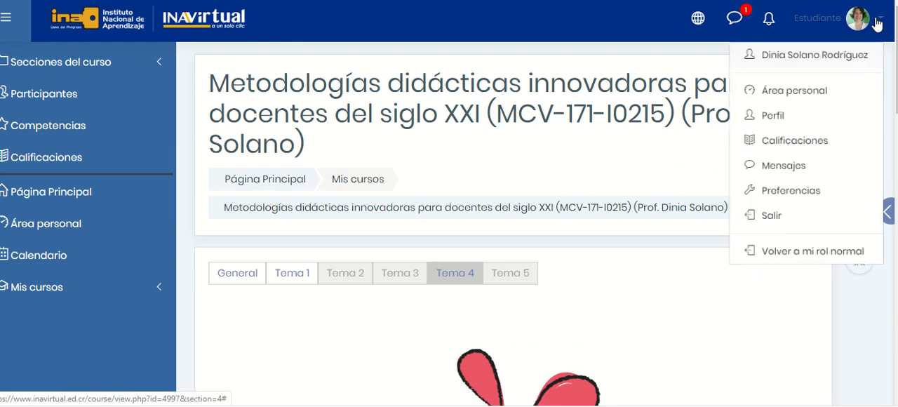
{"action": "left_click", "coordinate": [769, 262]}
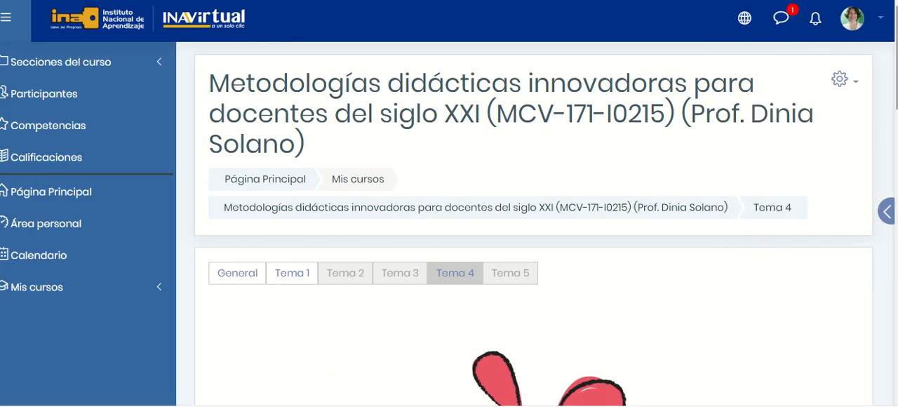
{"action": "mouse_move", "coordinate": [896, 63]}
{"action": "left_mouse_down"}
{"action": "mouse_move", "coordinate": [896, 328]}
{"action": "mouse_move", "coordinate": [897, 56]}
{"action": "left_mouse_up"}
{"action": "left_click", "coordinate": [841, 79]}
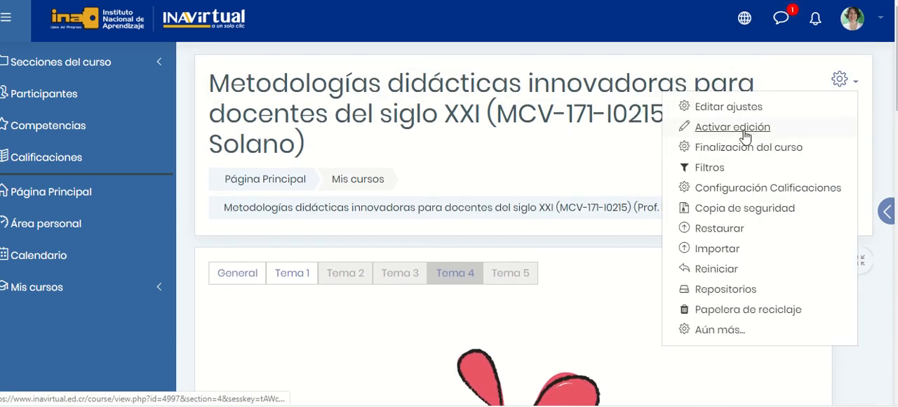
{"action": "left_click", "coordinate": [756, 131]}
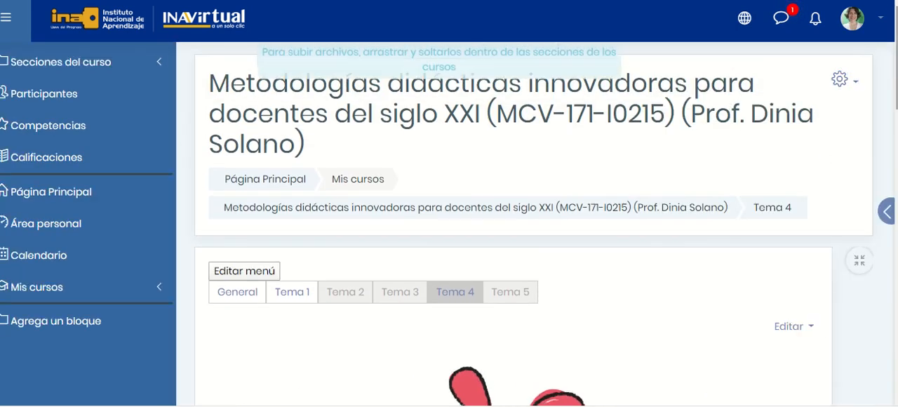
Make the Tarea de prueba assignment in Tema 4 visible to students.
{"action": "left_click_drag", "start_coordinate": [895, 45], "coordinate": [895, 301]}
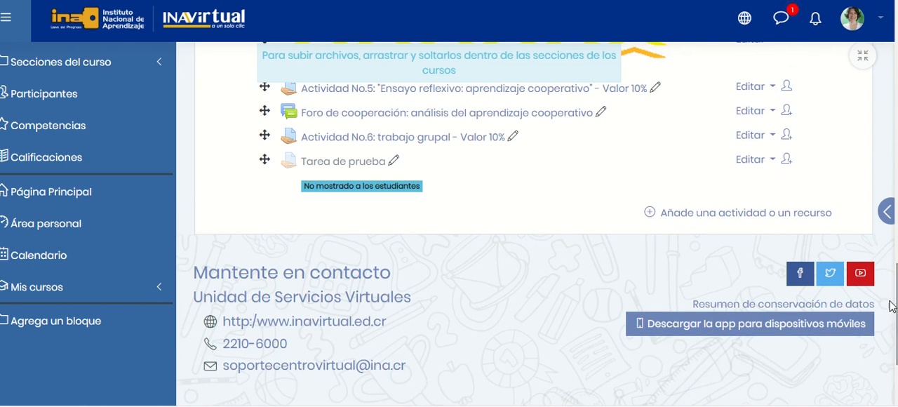
{"action": "left_click", "coordinate": [756, 161]}
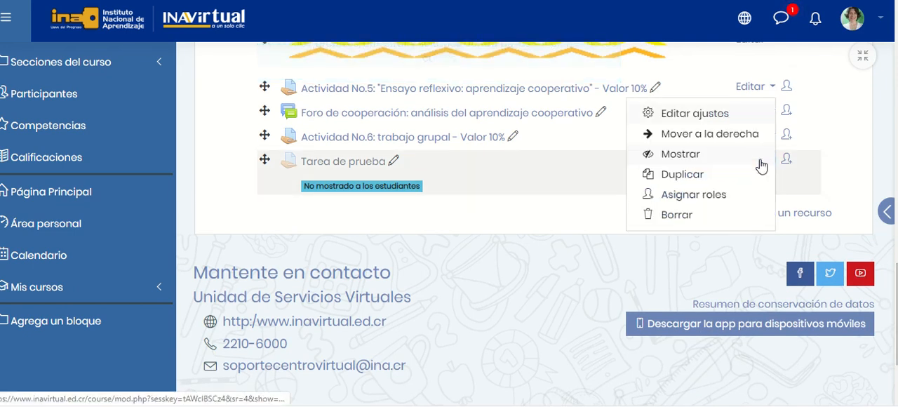
{"action": "left_click", "coordinate": [689, 155]}
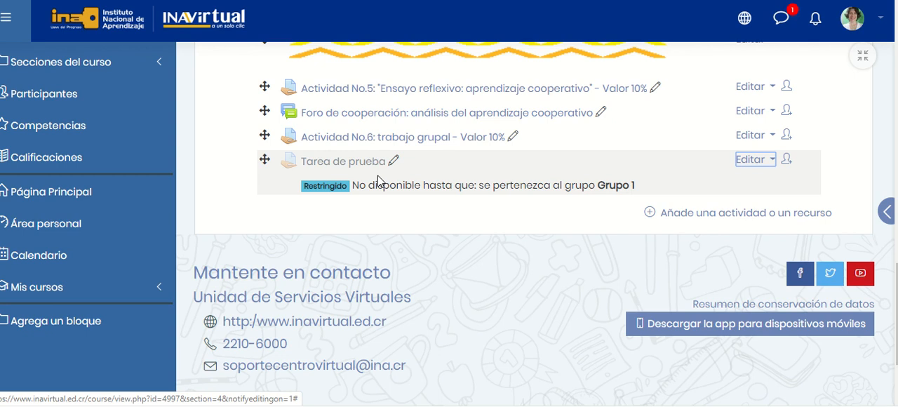
Delete the Tarea de prueba assignment from Tema 4 and confirm the deletion.
{"action": "left_click", "coordinate": [770, 161]}
{"action": "left_click", "coordinate": [680, 215]}
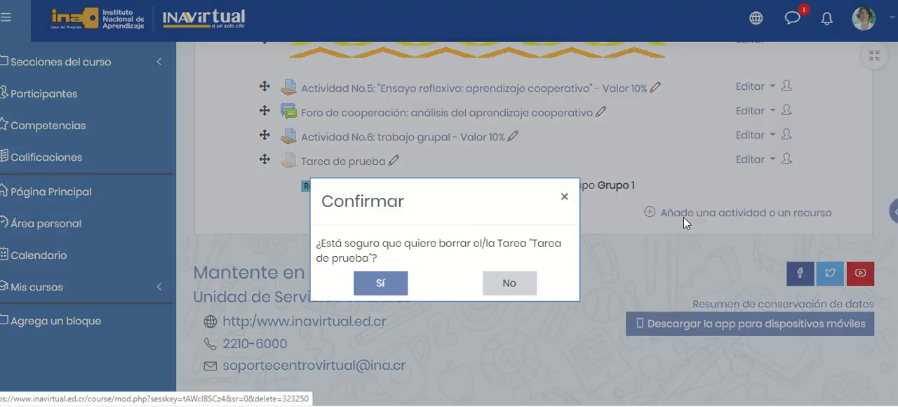
{"action": "left_click", "coordinate": [383, 284]}
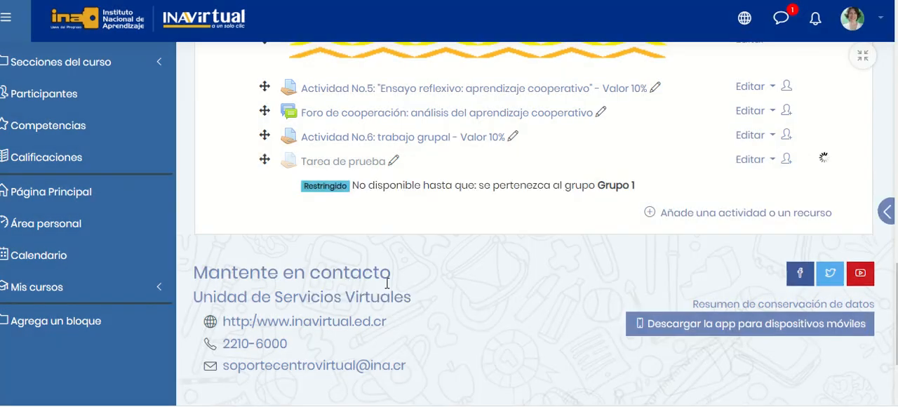